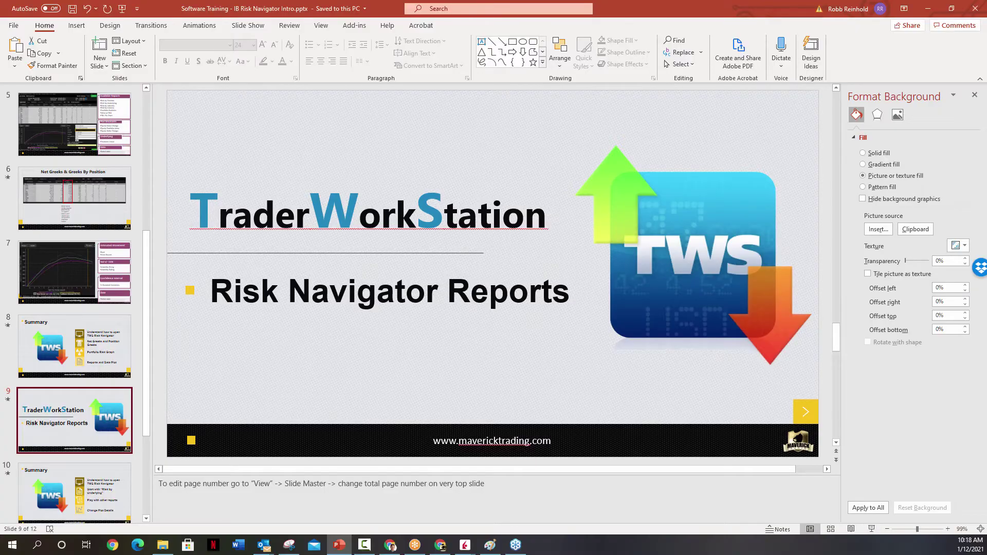
# - Leave the PowerPoint title-slide show and switch to the Risk Navigator window
pyautogui.hotkey('alt', 'Tab')
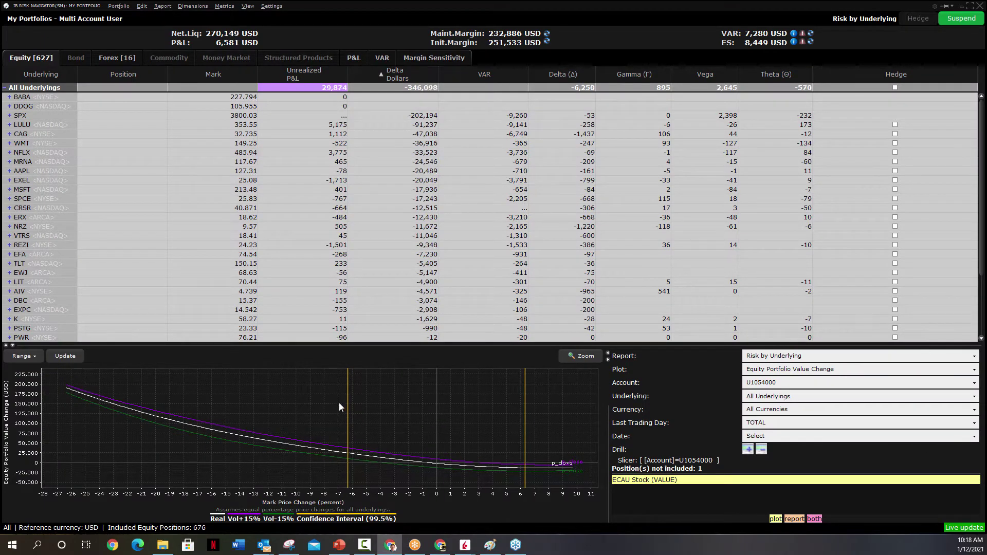
# - Zoom the risk graph to about −7% to +6.5%, then resize panels so the graph is larger
pyautogui.moveTo(330, 409); pyautogui.dragTo(542, 495)
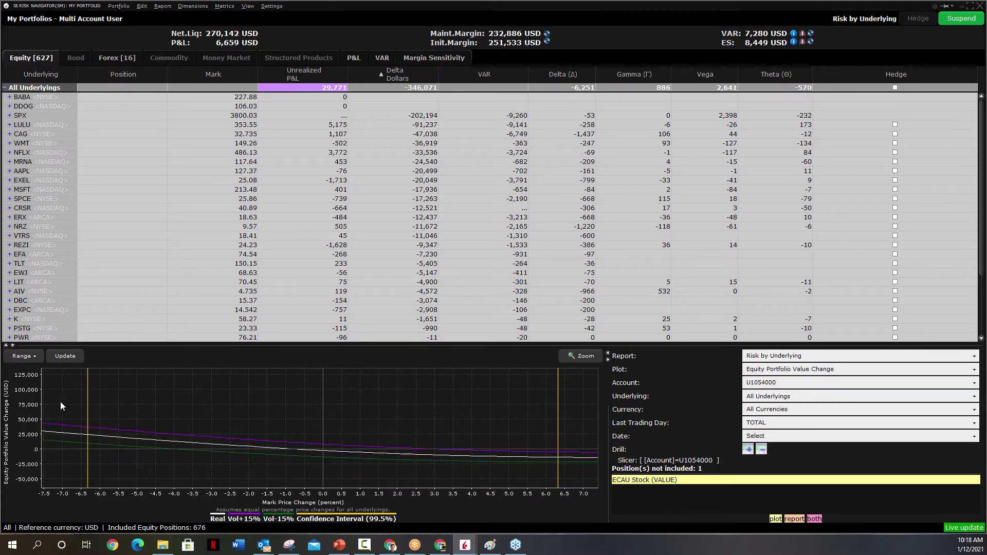
pyautogui.moveTo(60, 402); pyautogui.dragTo(569, 468)
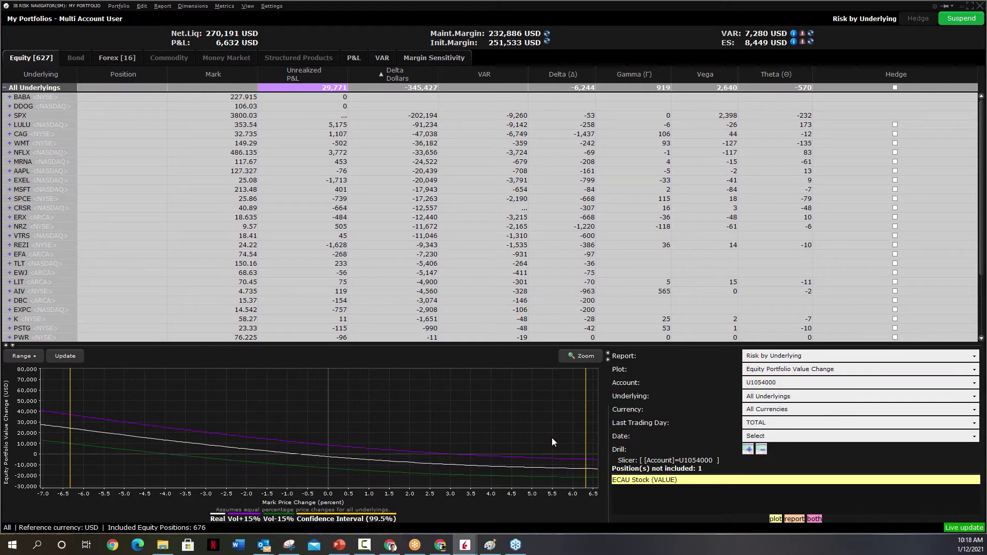
pyautogui.moveTo(609, 429); pyautogui.dragTo(474, 437)
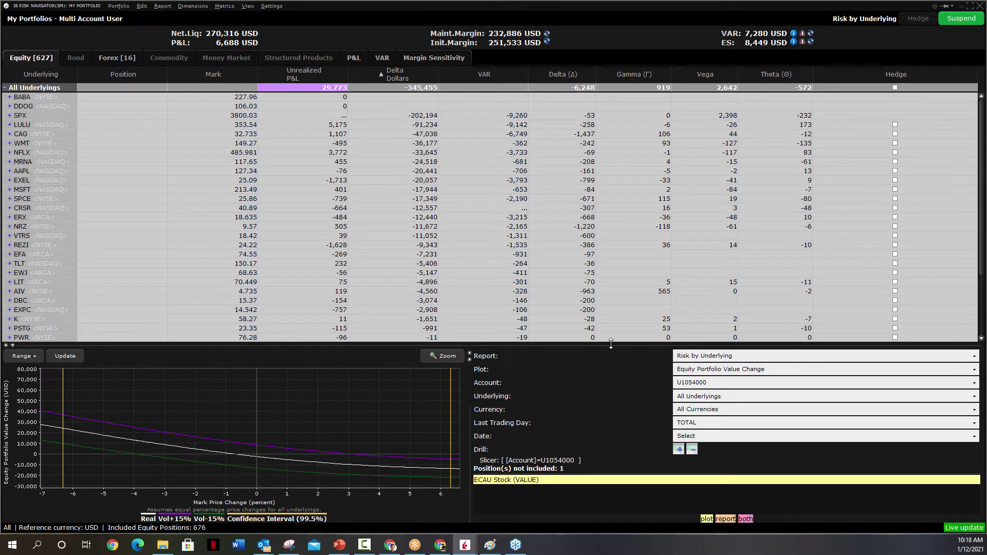
pyautogui.moveTo(611, 344); pyautogui.dragTo(612, 294)
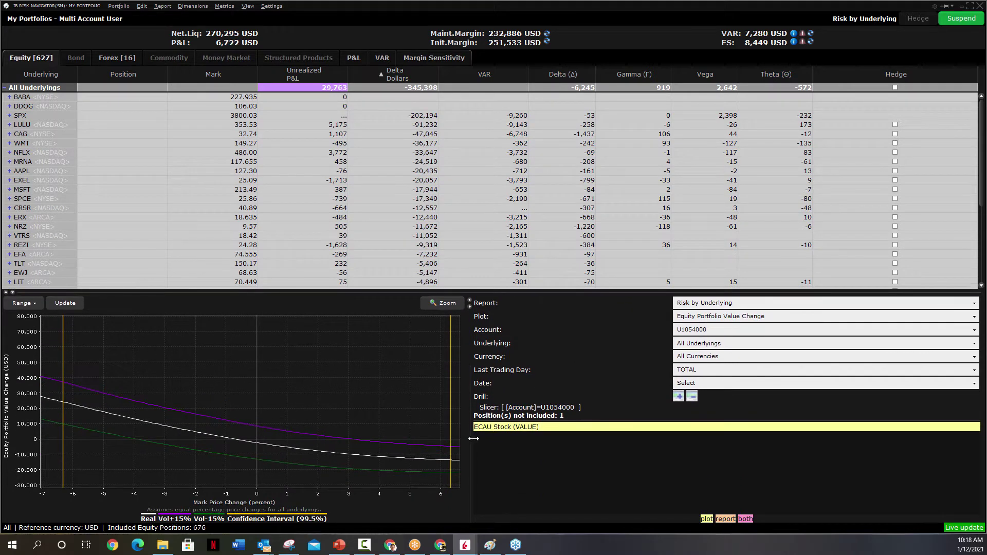
pyautogui.moveTo(473, 438); pyautogui.dragTo(556, 437)
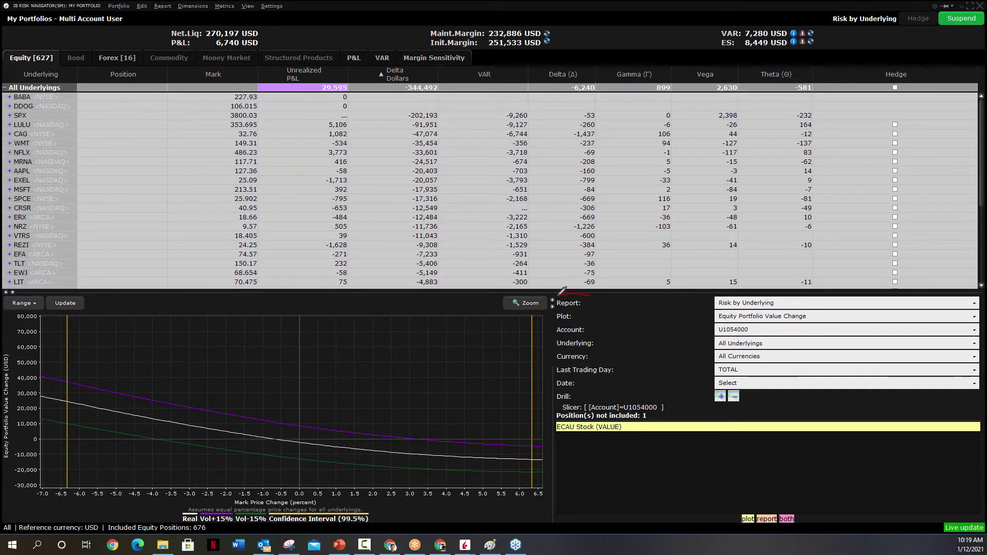
# - Circle the Report type and underline the Underlying and Currency filters in red ink
pyautogui.moveTo(570, 293)
pyautogui.mouseDown()
pyautogui.moveTo(561, 304)
pyautogui.moveTo(590, 302)
pyautogui.moveTo(572, 319)
pyautogui.moveTo(562, 305)
pyautogui.moveTo(554, 328)
pyautogui.moveTo(597, 329)
pyautogui.mouseUp()
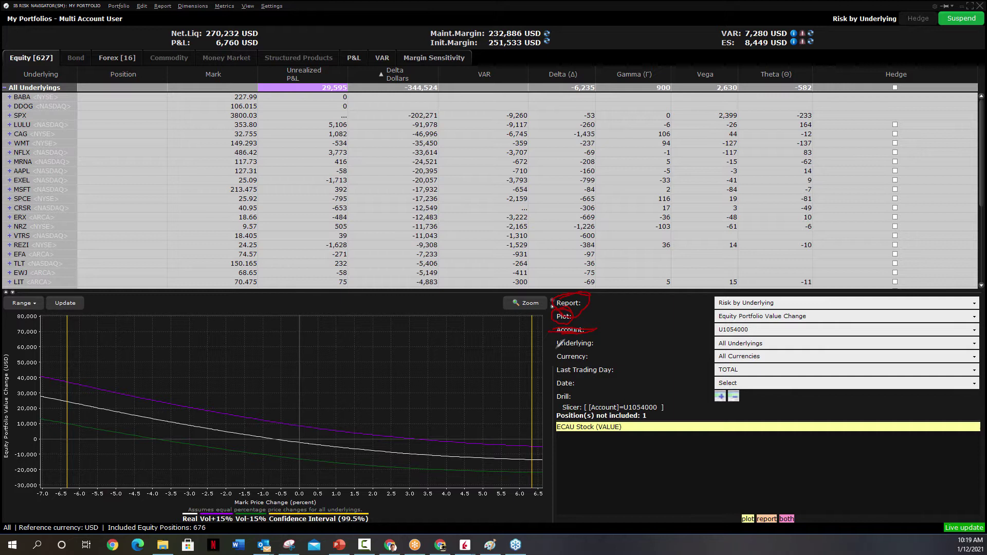
pyautogui.moveTo(553, 349)
pyautogui.mouseDown()
pyautogui.moveTo(599, 349)
pyautogui.moveTo(589, 364)
pyautogui.moveTo(603, 379)
pyautogui.mouseUp()
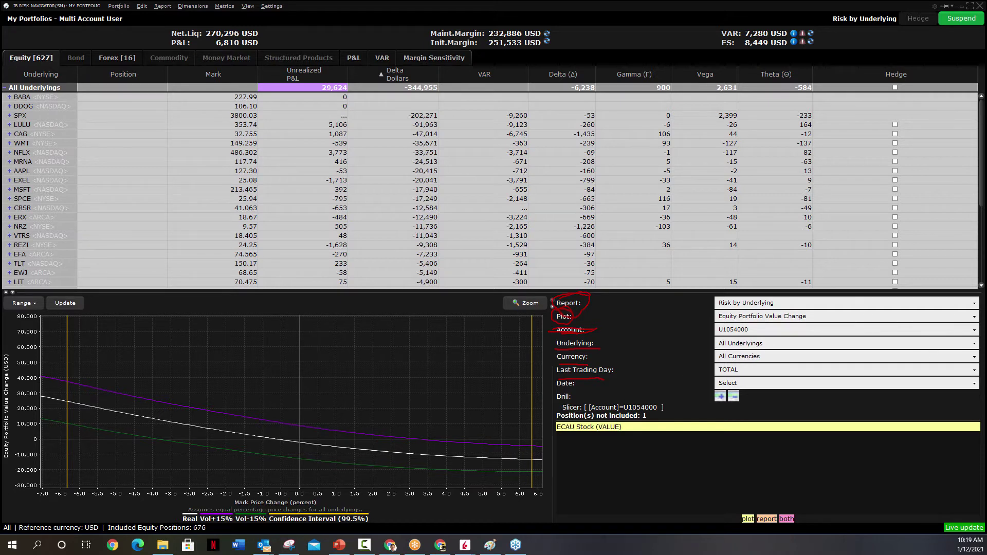
# - Briefly switch to the Portfolio report, then back to Risk by Underlying
pyautogui.click(974, 303)
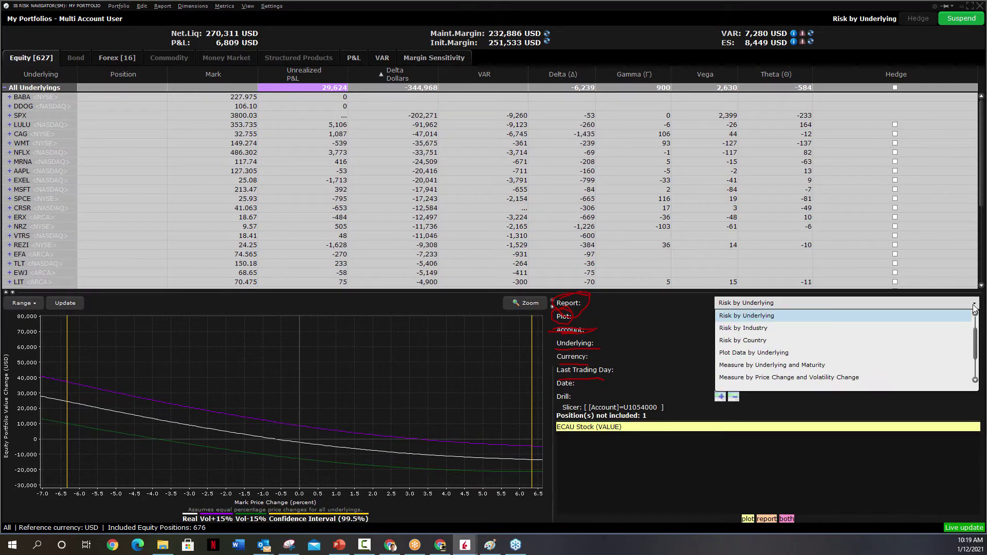
pyautogui.moveTo(975, 345); pyautogui.dragTo(966, 320)
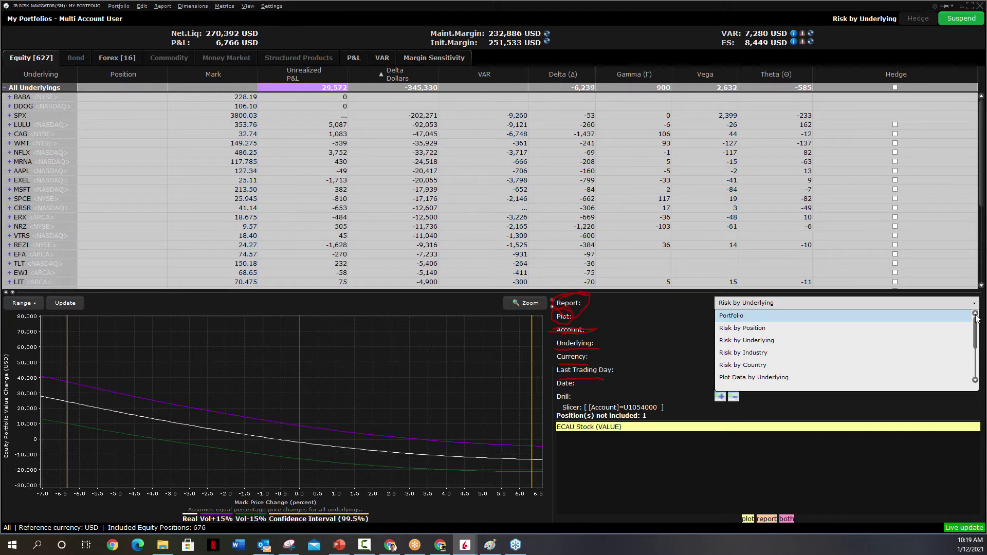
pyautogui.click(934, 315)
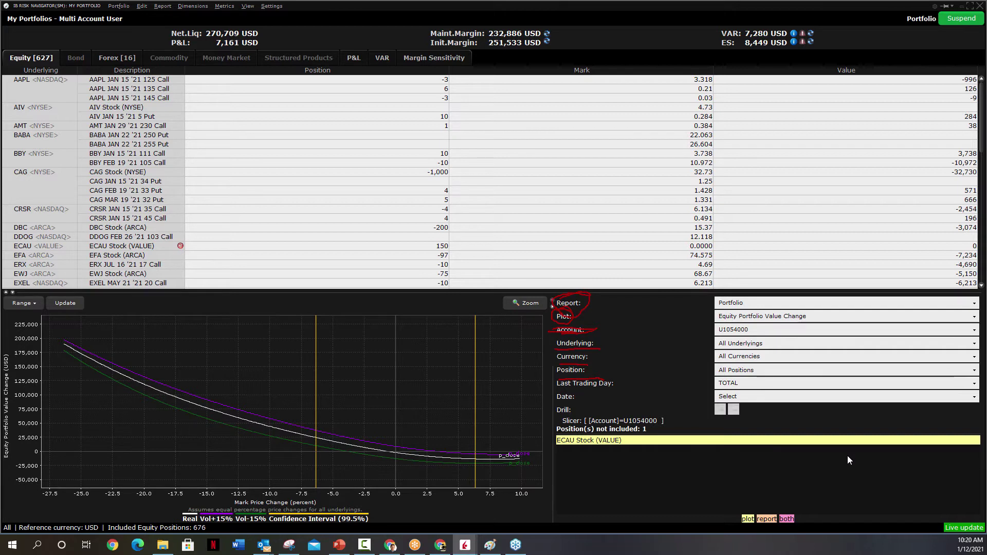
pyautogui.click(866, 303)
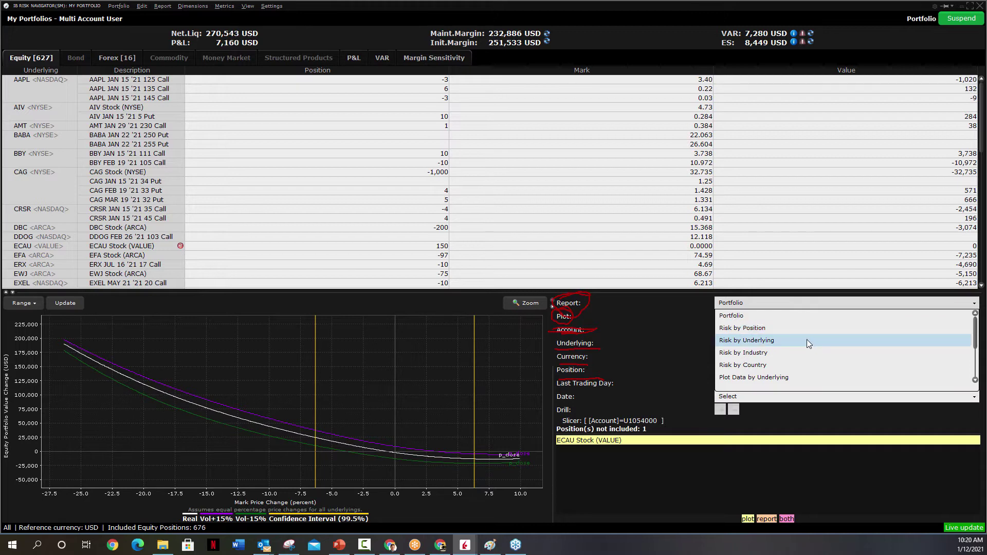
pyautogui.click(807, 341)
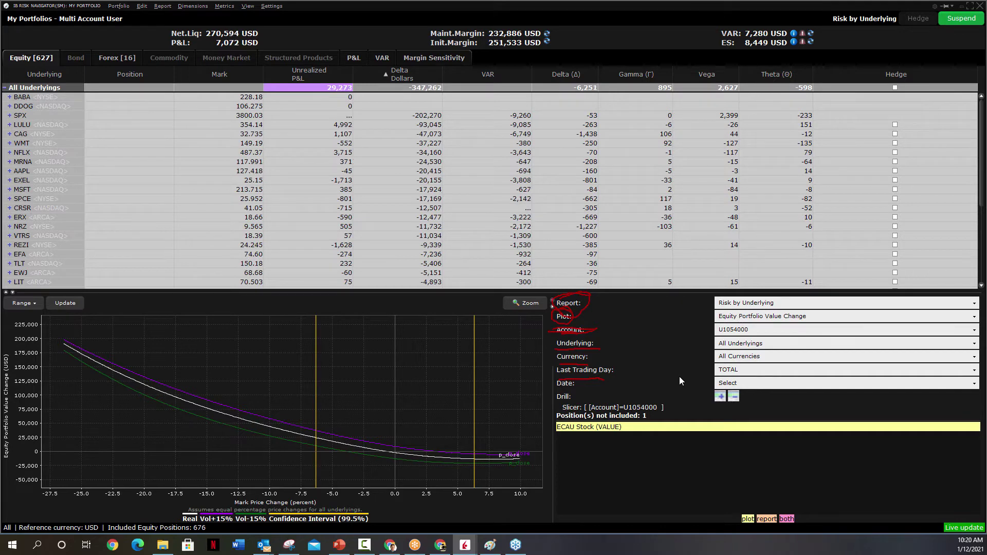
# - Expand PSTG to its JAN 15 '21 22.5 Put and REZI to its FEB 19 '21 20/25 Calls
pyautogui.scroll(-2, 699, 152)
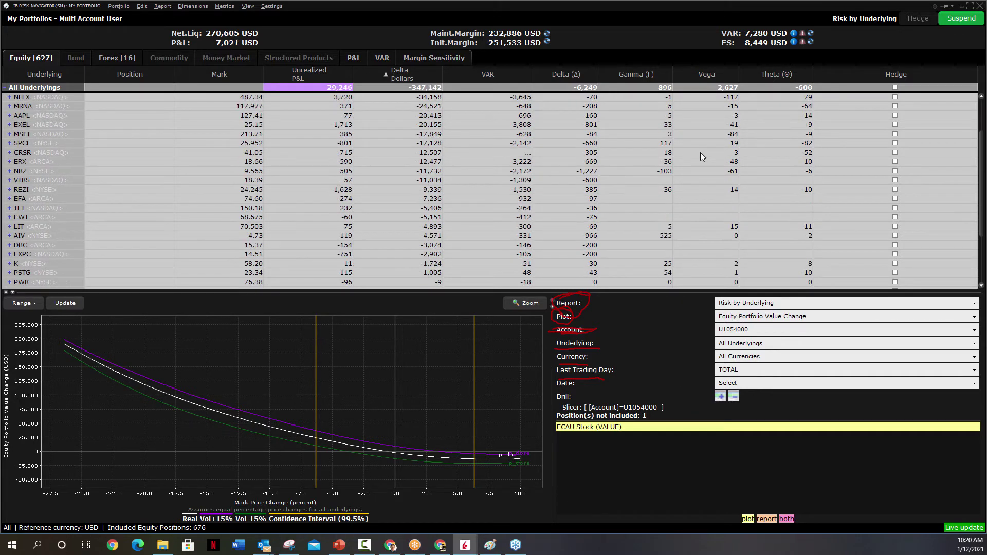
pyautogui.scroll(-3, 700, 152)
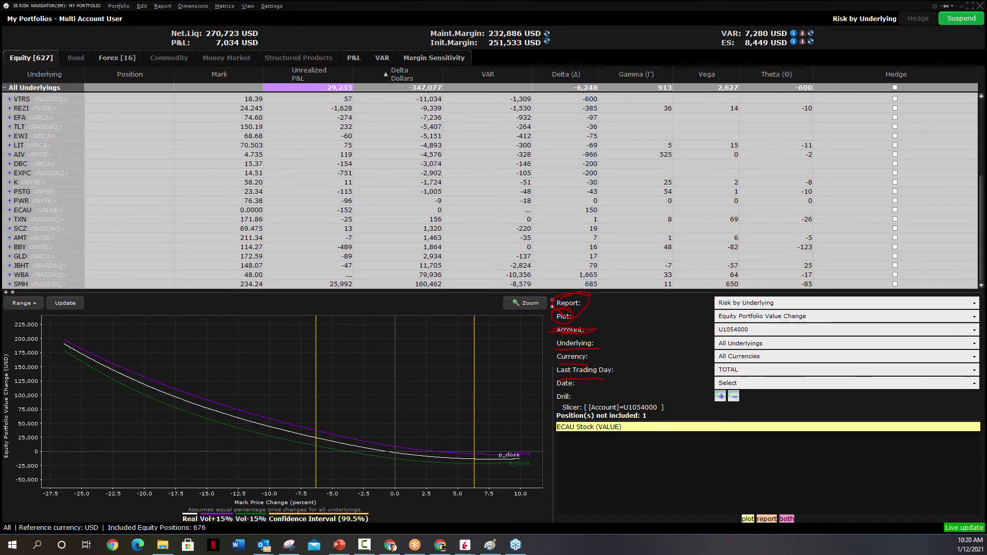
pyautogui.moveTo(64, 192)
pyautogui.mouseDown()
pyautogui.moveTo(6, 189)
pyautogui.moveTo(57, 190)
pyautogui.mouseUp()
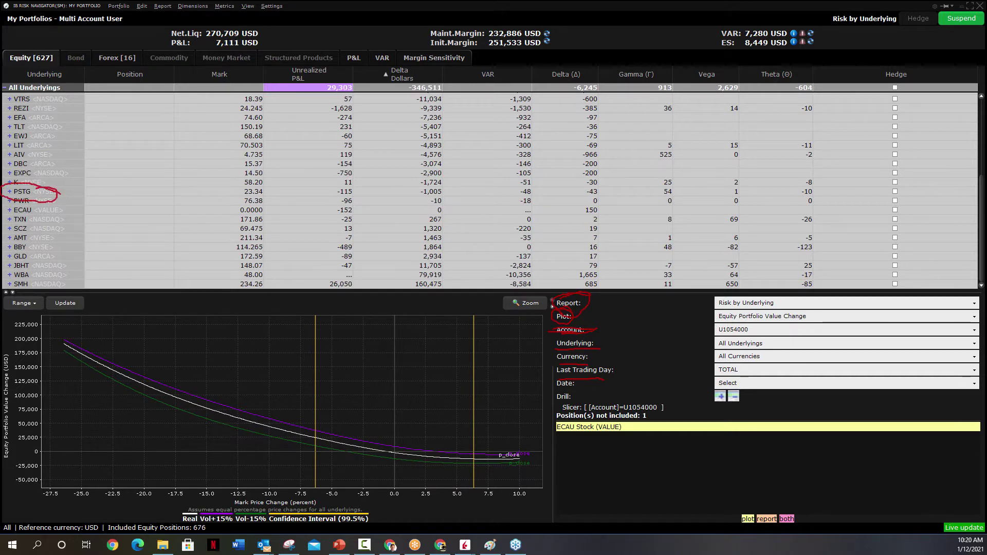
pyautogui.click(9, 192)
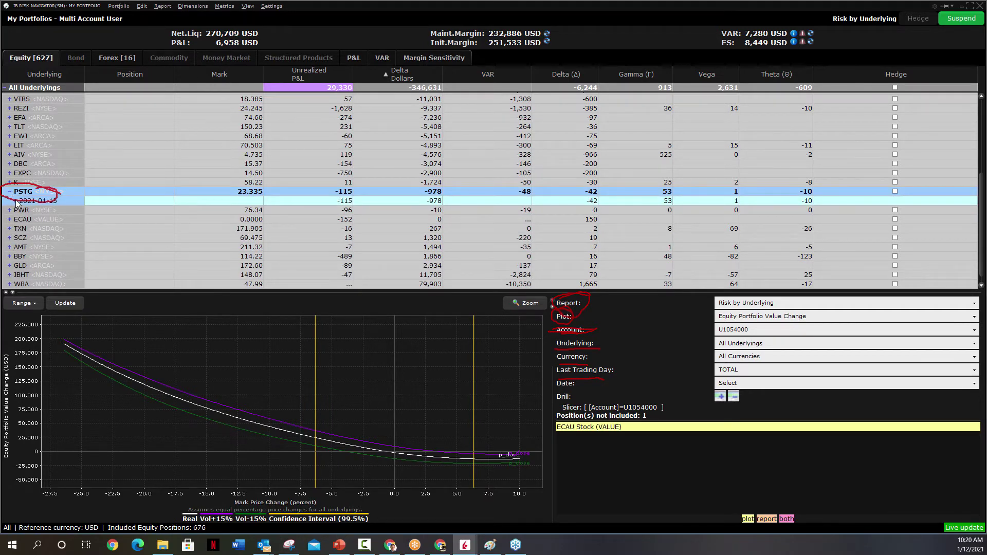
pyautogui.click(15, 201)
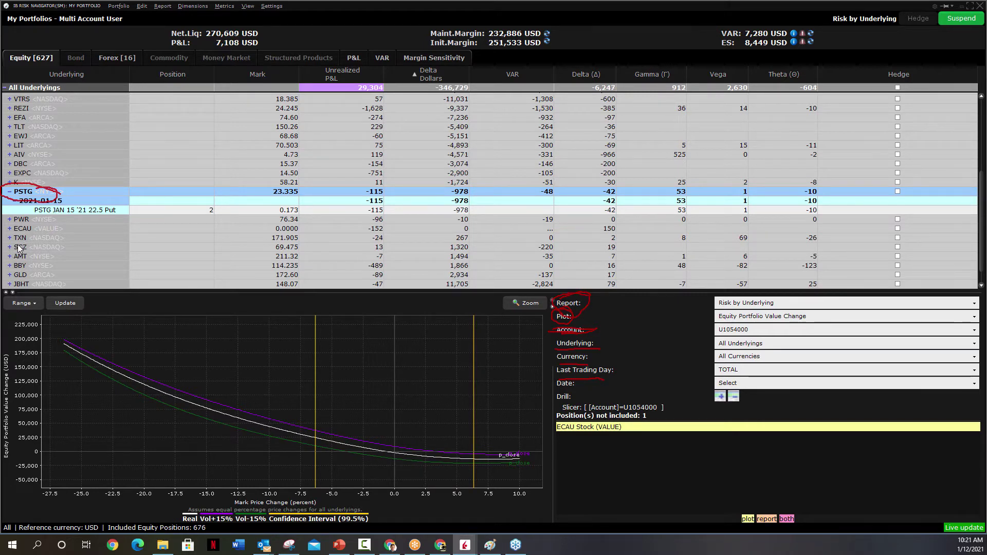
pyautogui.click(9, 109)
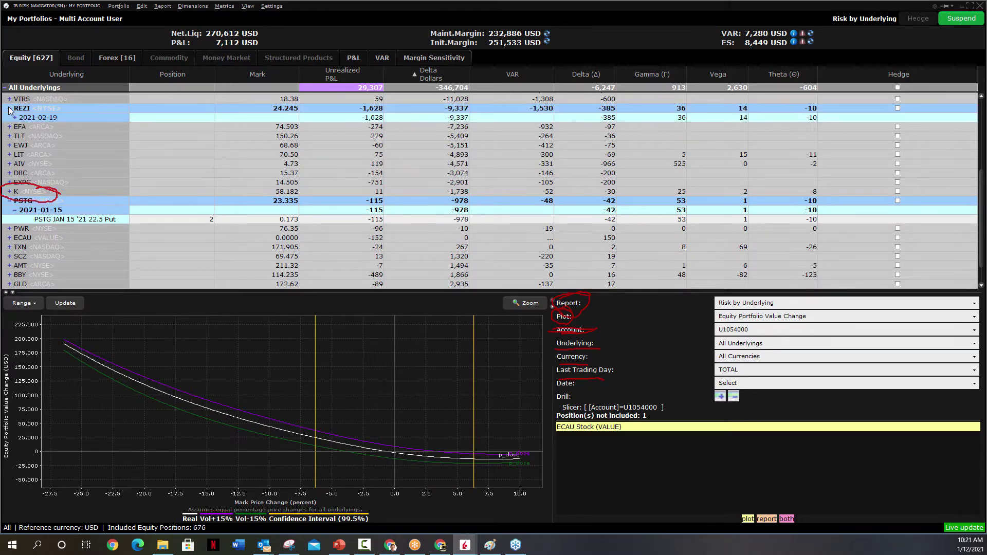
pyautogui.click(14, 118)
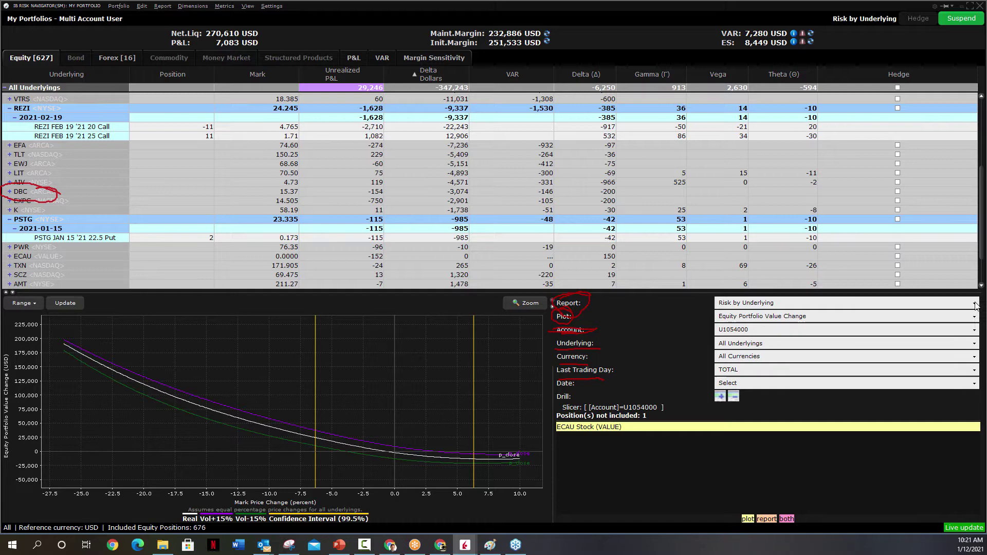
# - Look at the Risk by Industry report, then the Risk by Country report
pyautogui.click(926, 304)
pyautogui.click(867, 355)
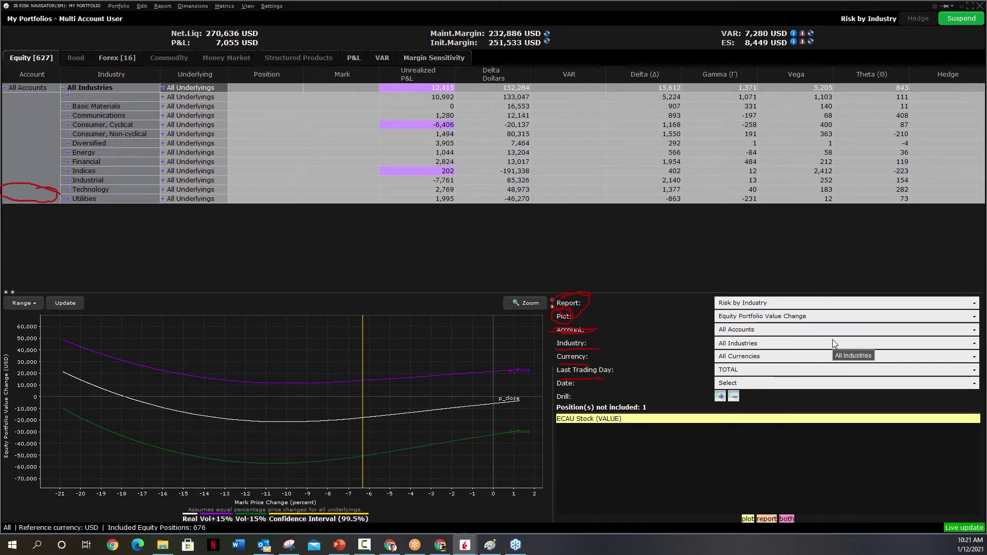
pyautogui.click(836, 305)
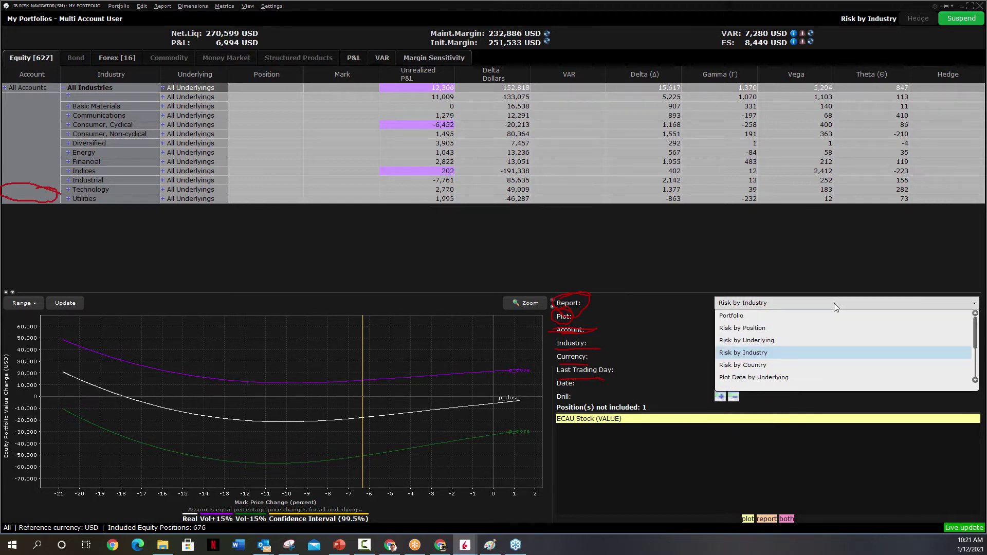
pyautogui.scroll(-1, 801, 363)
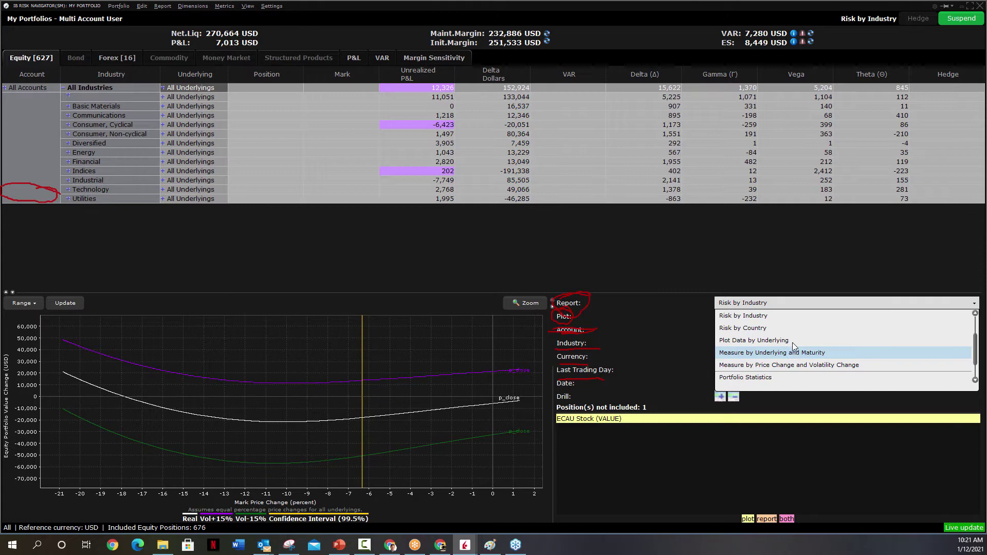
pyautogui.click(787, 331)
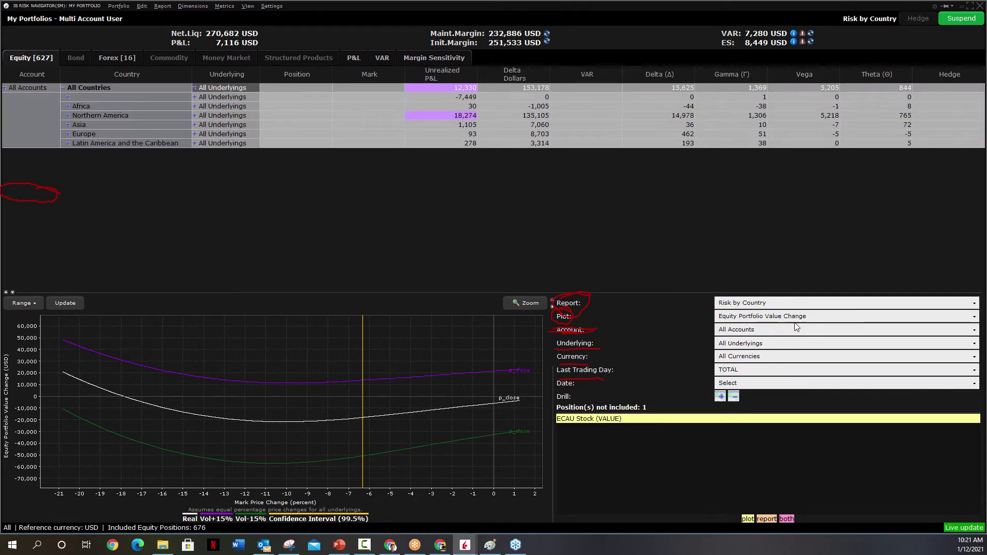
# - Switch the report to Plot Data by Underlying, showing value change from −15% to +15%
pyautogui.click(791, 305)
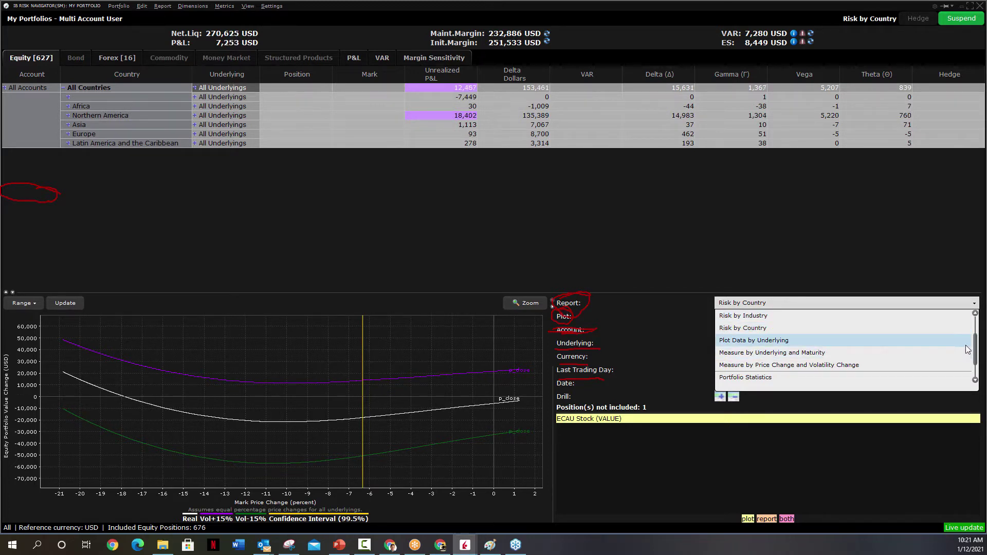
pyautogui.scroll(-2, 968, 350)
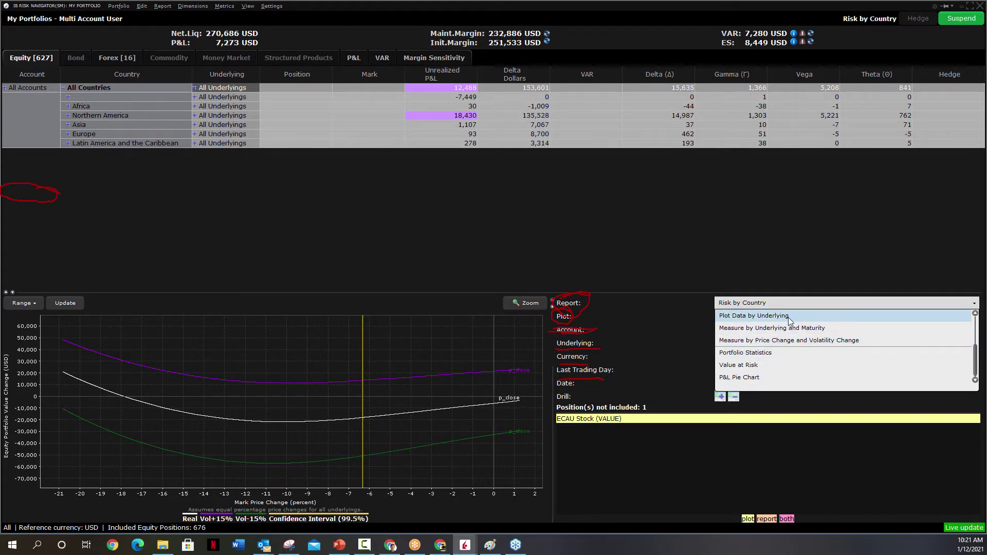
pyautogui.click(754, 316)
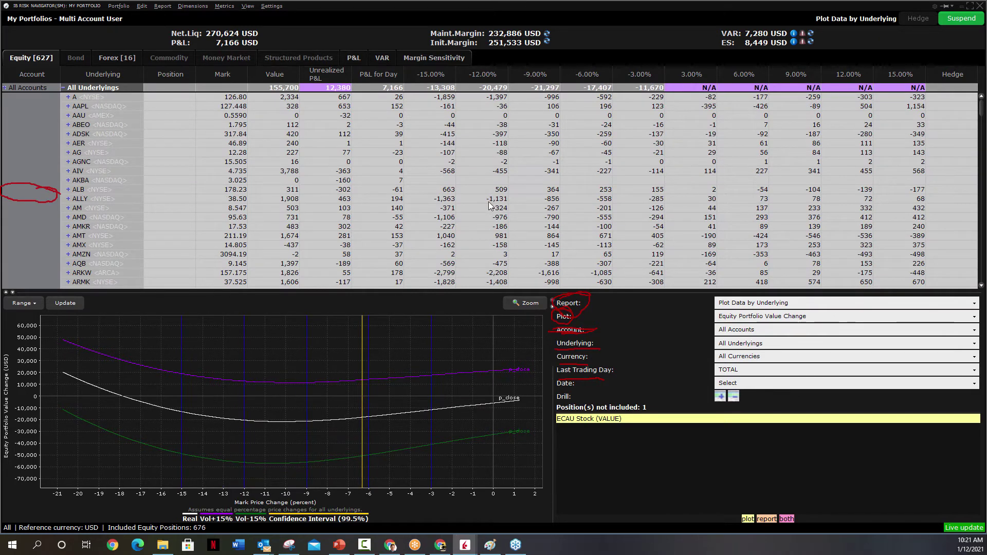
# - Switch to the Value at Risk report and filter it to a single client account
pyautogui.click(878, 305)
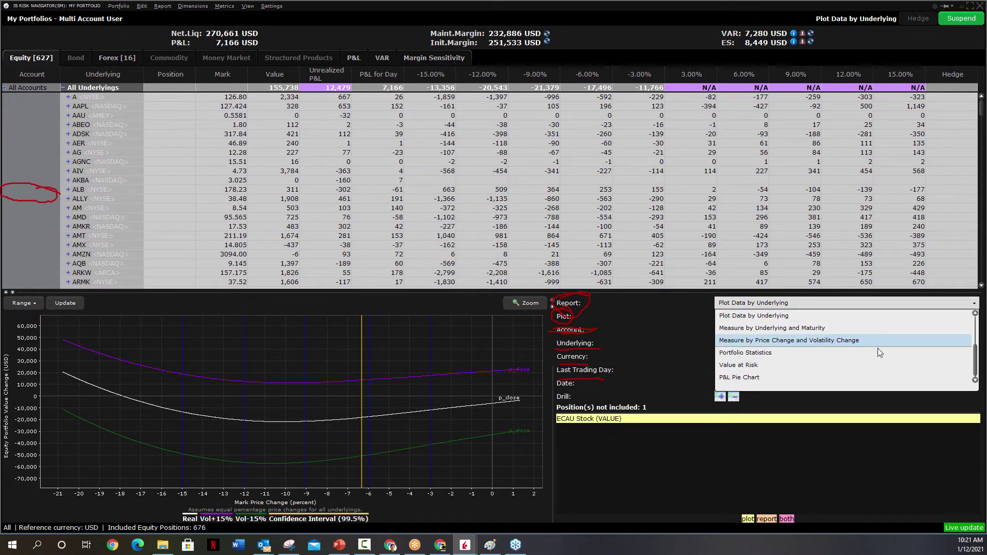
pyautogui.click(789, 365)
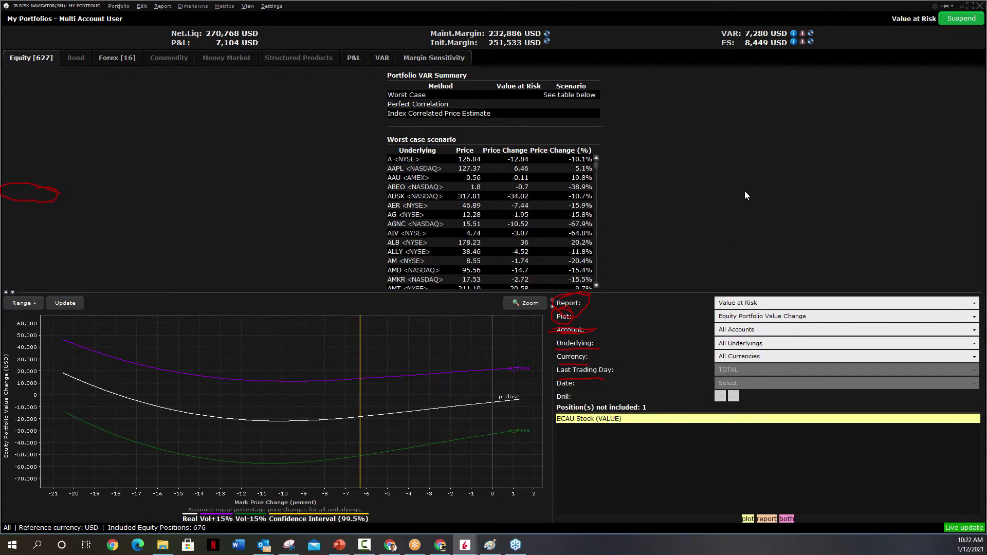
pyautogui.click(798, 331)
pyautogui.scroll(-10, 851, 378)
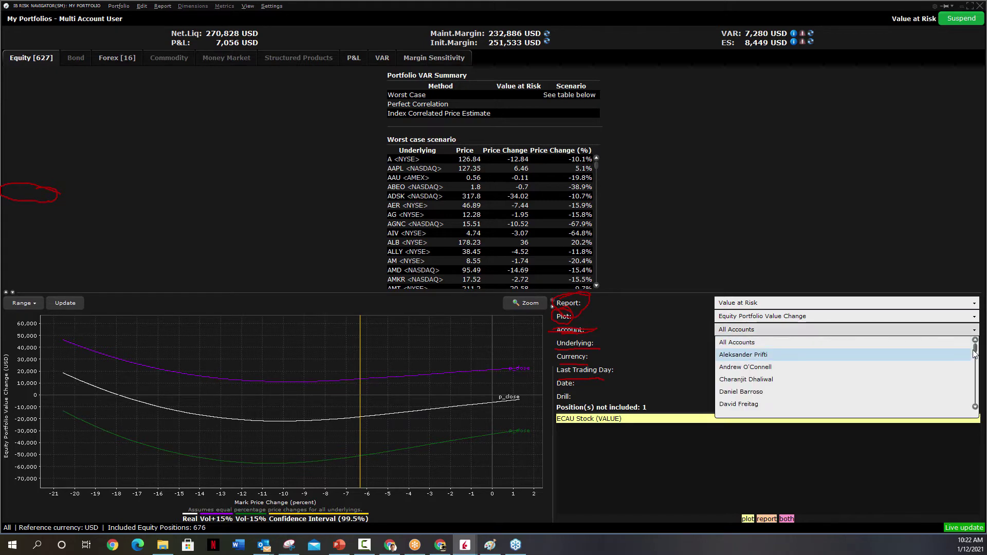
pyautogui.click(853, 380)
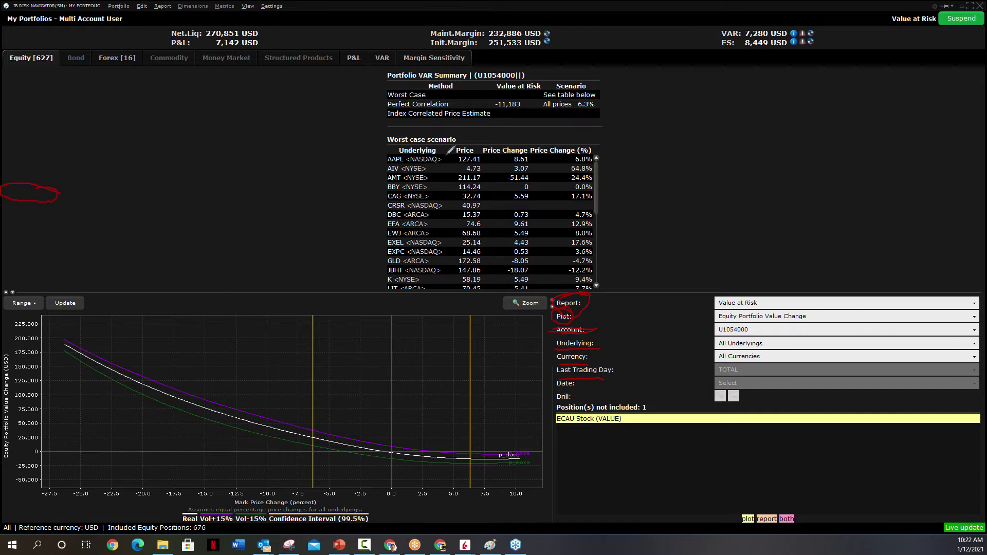
pyautogui.moveTo(437, 151)
pyautogui.mouseDown()
pyautogui.moveTo(392, 153)
pyautogui.moveTo(432, 163)
pyautogui.moveTo(436, 150)
pyautogui.mouseUp()
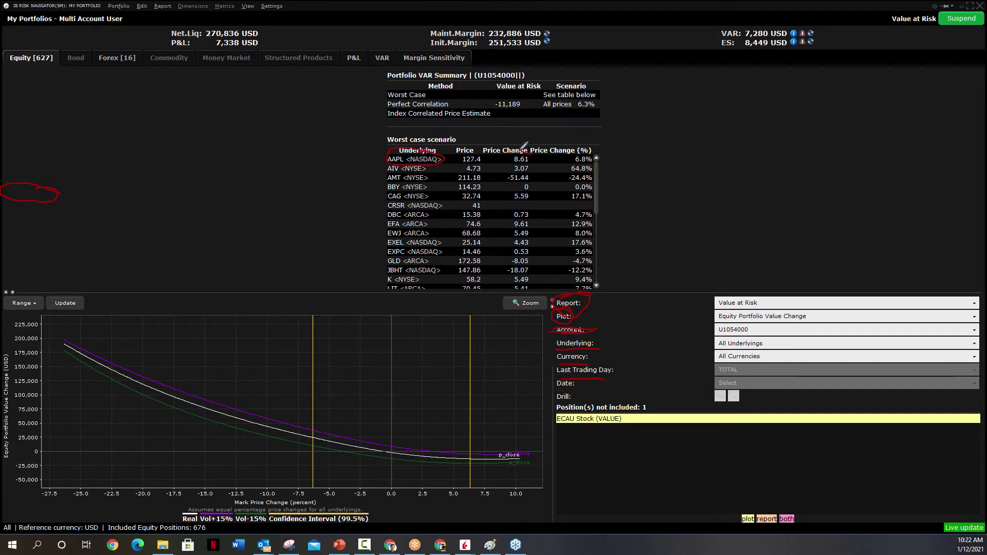
pyautogui.moveTo(520, 154)
pyautogui.mouseDown()
pyautogui.moveTo(503, 163)
pyautogui.moveTo(535, 160)
pyautogui.moveTo(522, 149)
pyautogui.mouseUp()
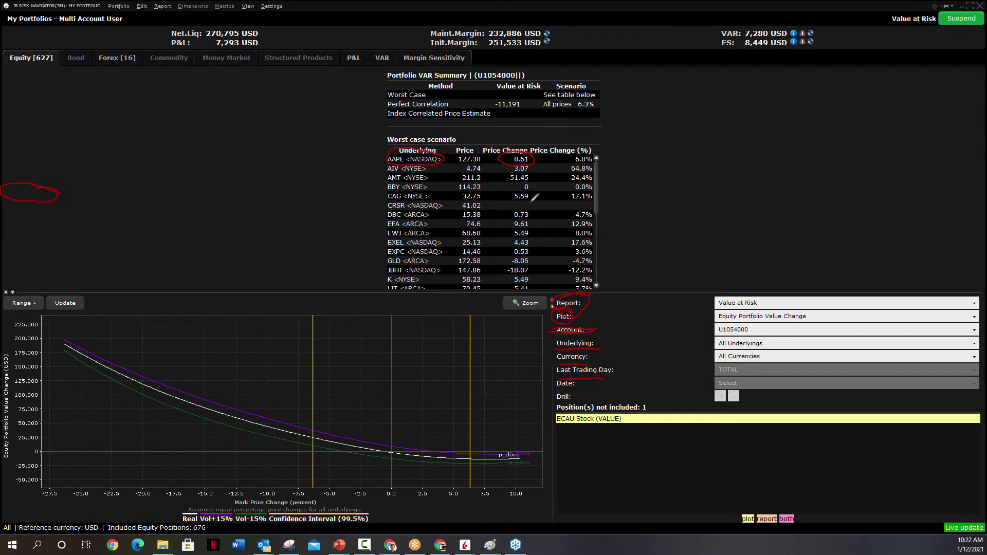
pyautogui.moveTo(544, 167)
pyautogui.mouseDown()
pyautogui.moveTo(545, 200)
pyautogui.moveTo(568, 229)
pyautogui.mouseUp()
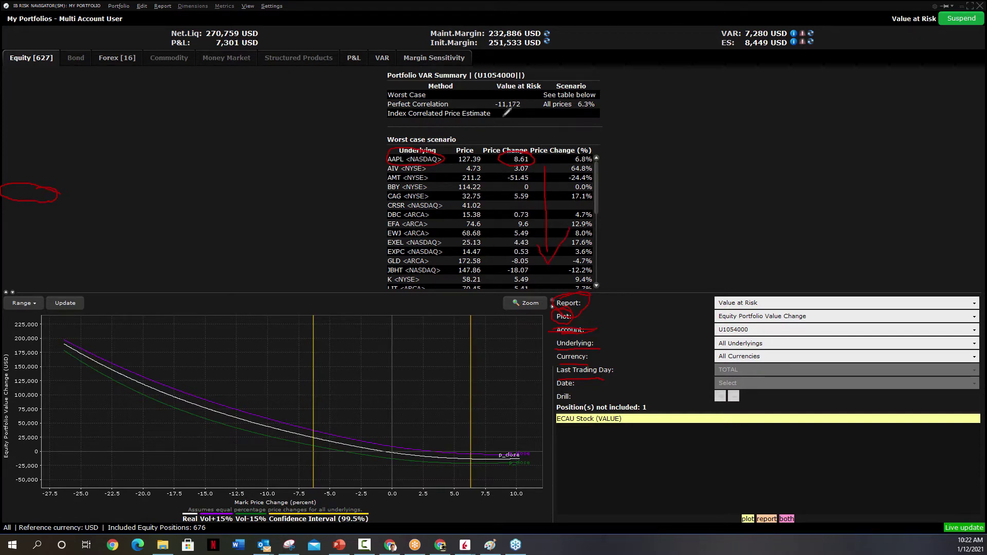
pyautogui.moveTo(507, 112)
pyautogui.mouseDown()
pyautogui.moveTo(521, 87)
pyautogui.moveTo(481, 109)
pyautogui.moveTo(538, 103)
pyautogui.mouseUp()
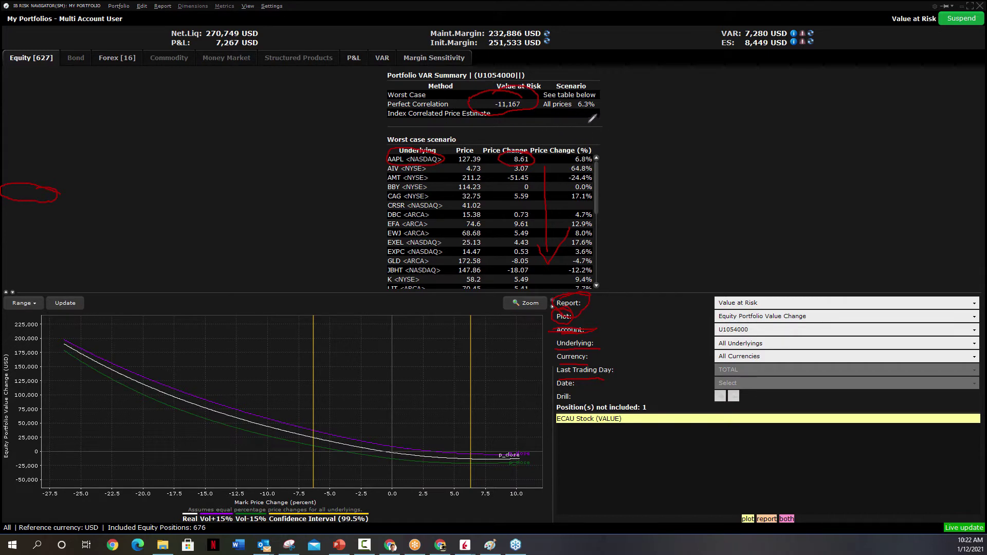
pyautogui.moveTo(545, 108)
pyautogui.mouseDown()
pyautogui.moveTo(595, 107)
pyautogui.moveTo(602, 94)
pyautogui.moveTo(563, 92)
pyautogui.moveTo(543, 99)
pyautogui.moveTo(547, 108)
pyautogui.mouseUp()
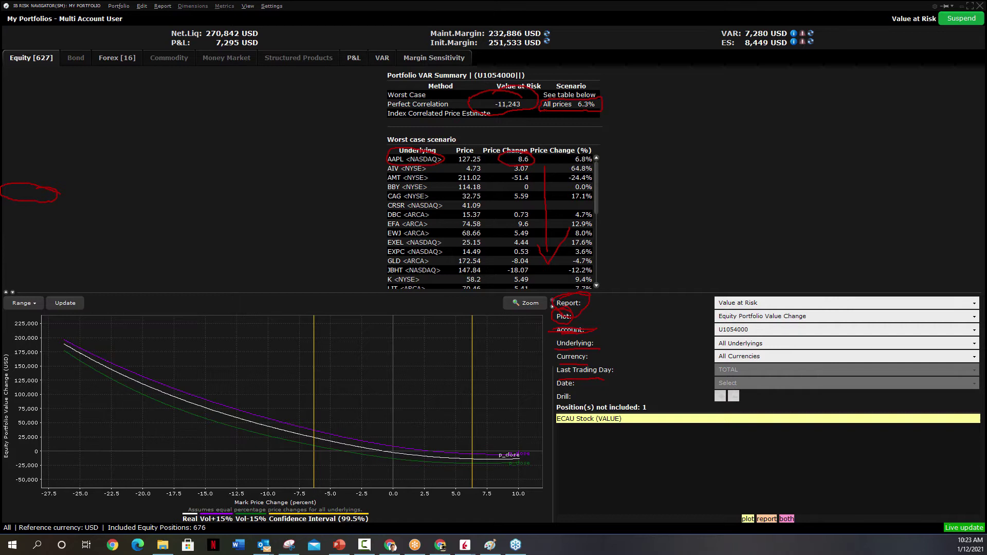
# - Clear the pen marks and switch the report back to Risk by Underlying
pyautogui.press('Escape')
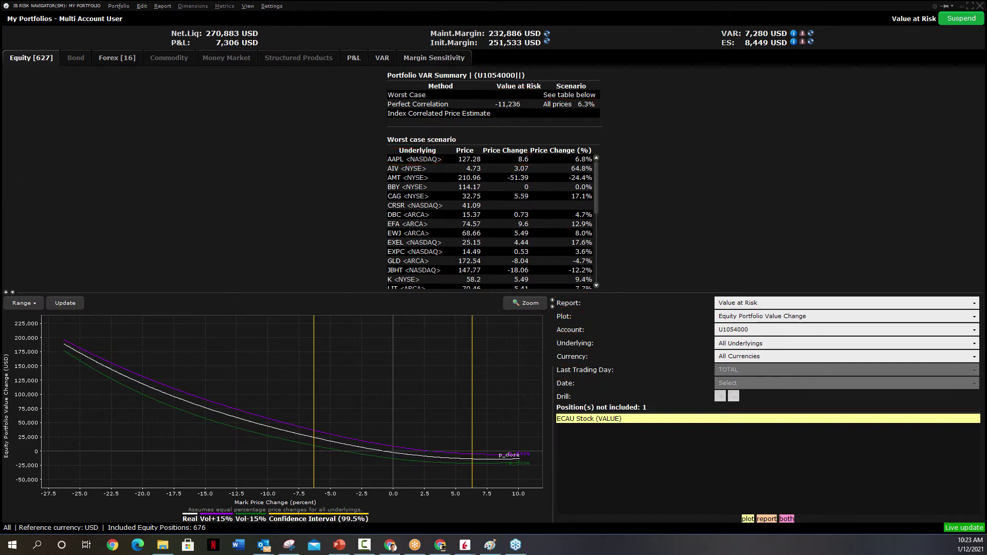
pyautogui.click(925, 305)
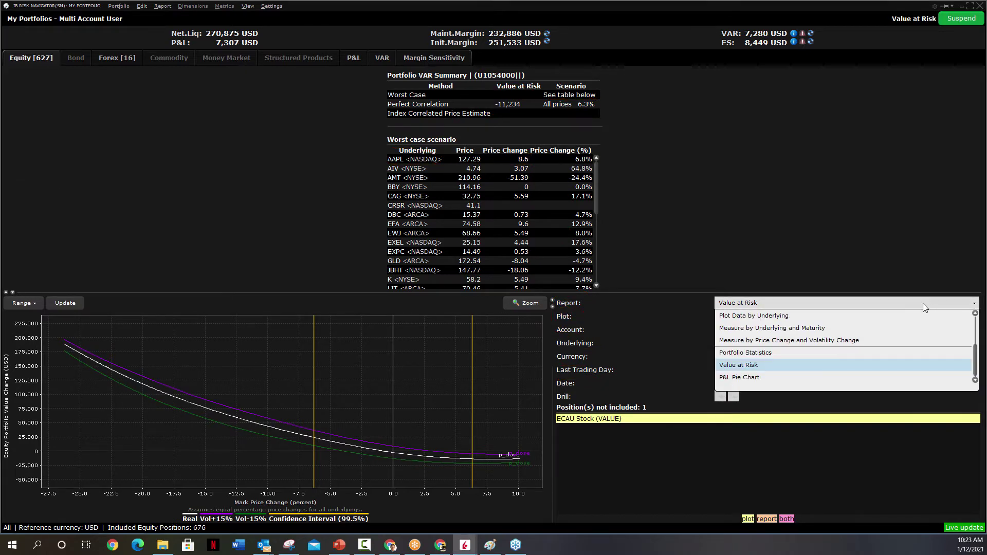
pyautogui.moveTo(976, 355); pyautogui.dragTo(975, 317)
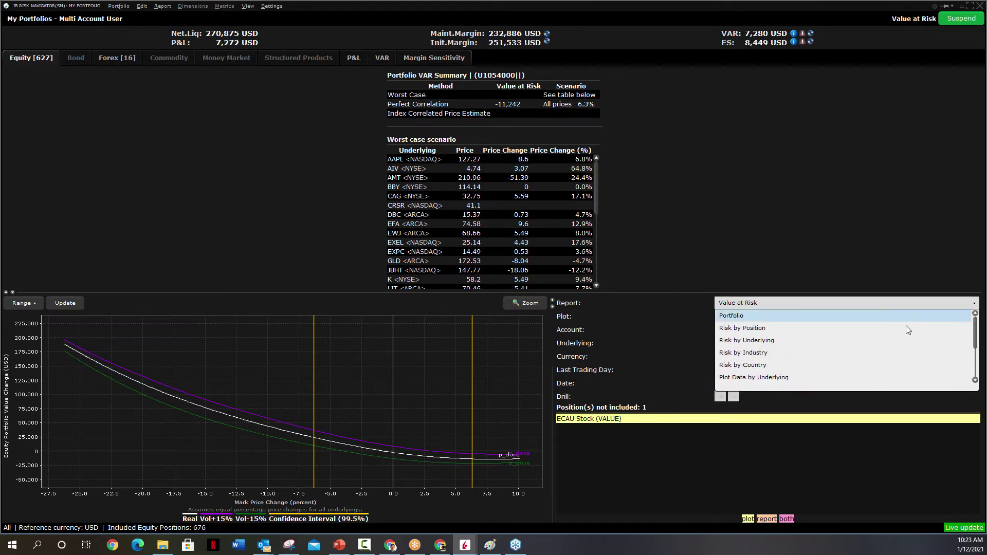
pyautogui.click(789, 341)
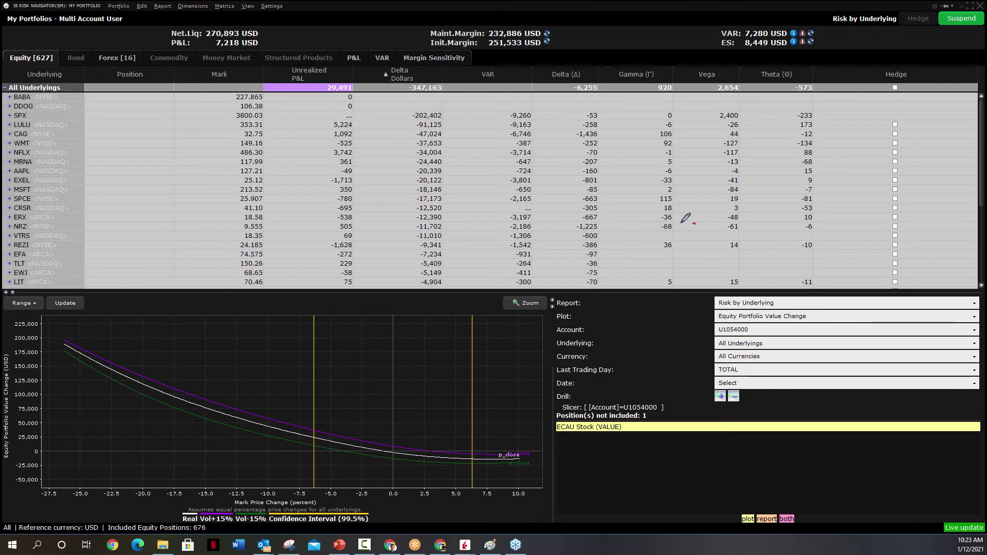
# - Annotate the chart with arrows, an underline of Equity Portfolio Value Change and a circled curve point, then clear the ink
pyautogui.moveTo(695, 223)
pyautogui.mouseDown()
pyautogui.moveTo(453, 329)
pyautogui.moveTo(469, 323)
pyautogui.mouseUp()
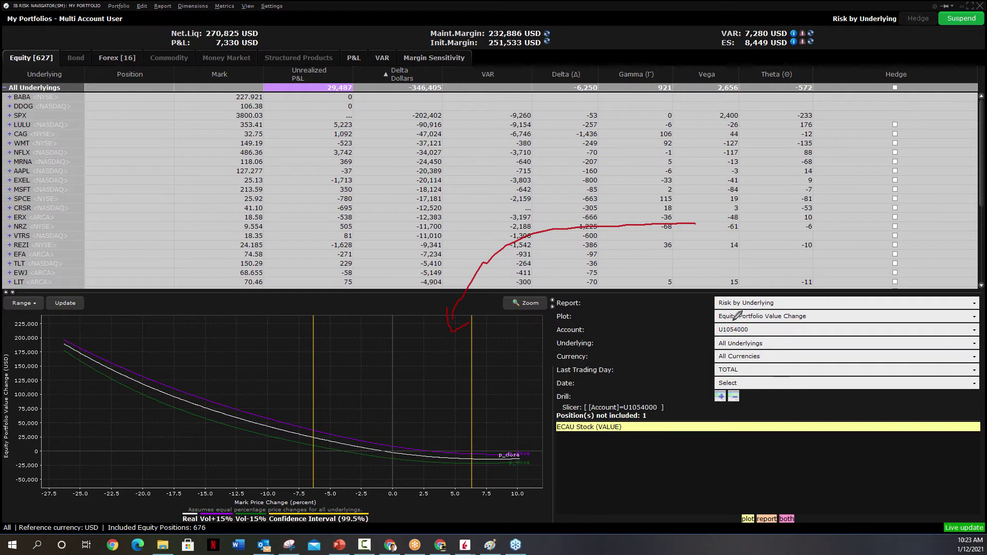
pyautogui.moveTo(719, 320); pyautogui.dragTo(808, 323)
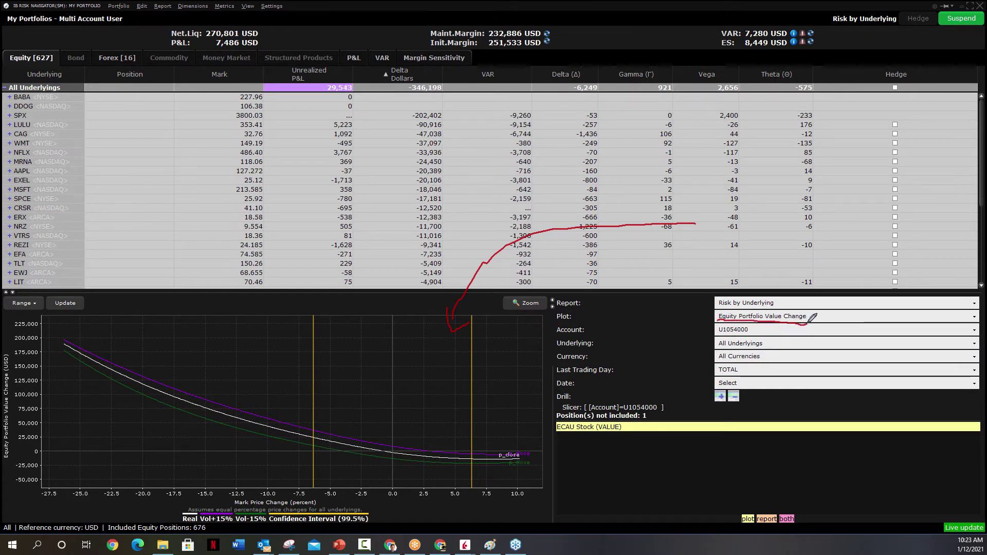
pyautogui.moveTo(381, 468); pyautogui.dragTo(297, 467)
pyautogui.moveTo(297, 468); pyautogui.dragTo(319, 480)
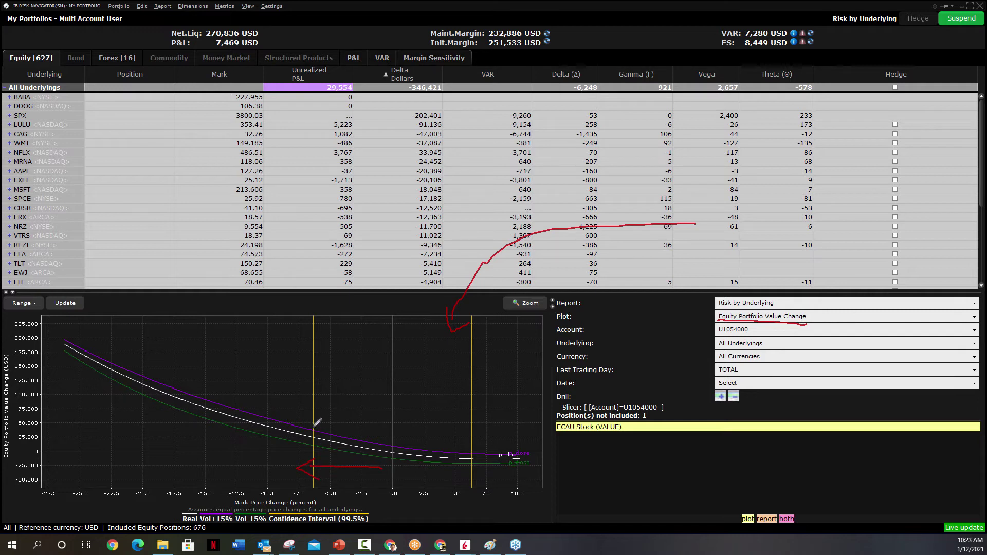
pyautogui.moveTo(318, 430)
pyautogui.mouseDown()
pyautogui.moveTo(315, 444)
pyautogui.moveTo(318, 429)
pyautogui.mouseUp()
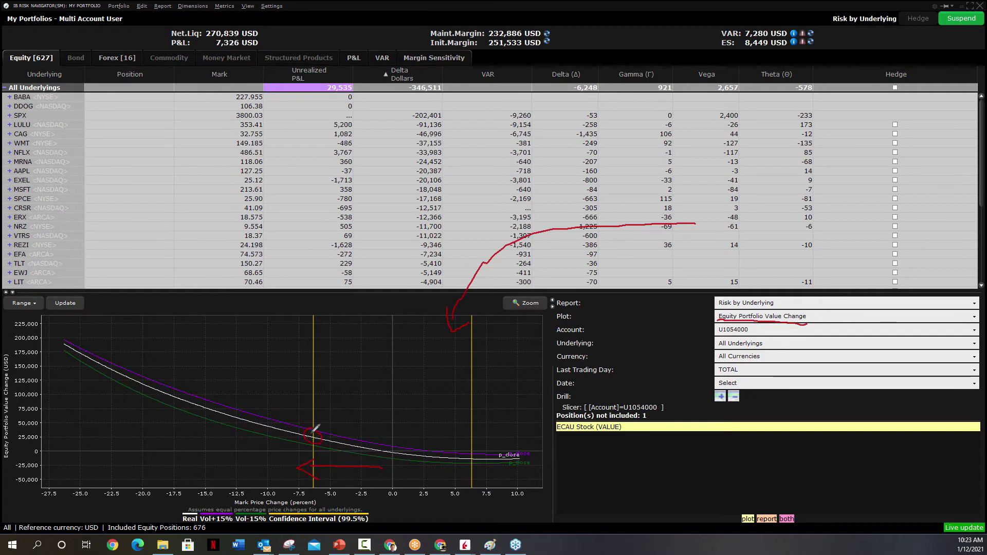
pyautogui.moveTo(274, 468); pyautogui.dragTo(312, 440)
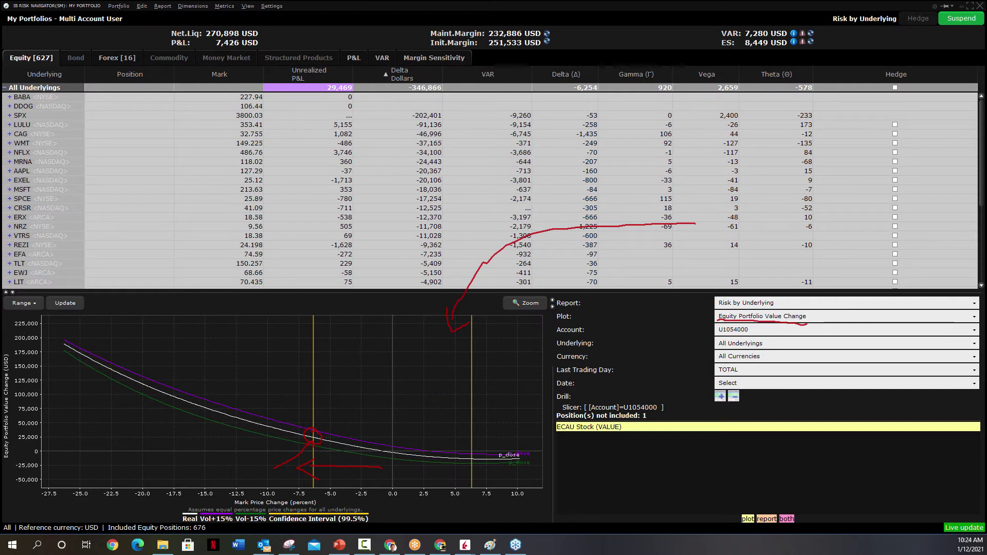
pyautogui.press('Escape')
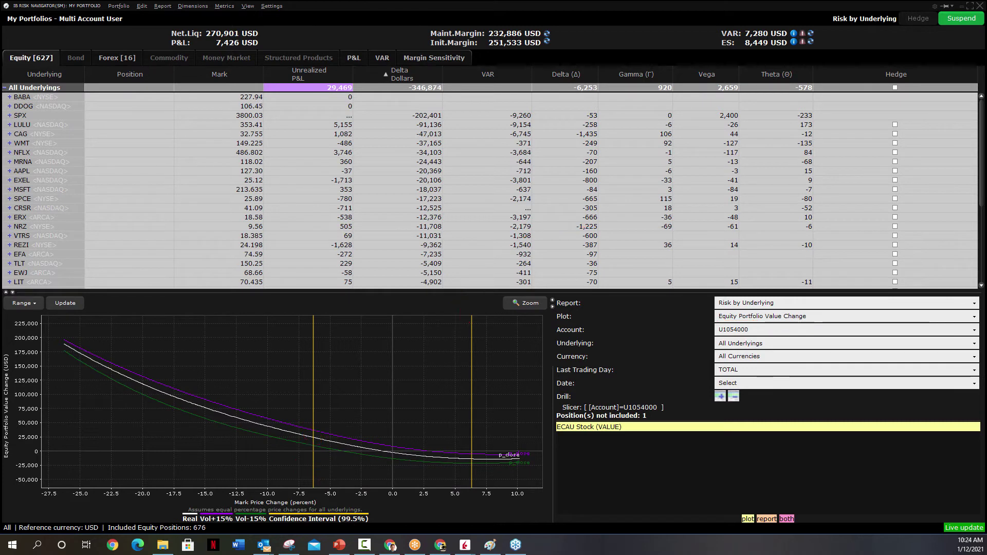
# - Plot Equity Delta Position, then Equity Unrealized P&L on the risk graph
pyautogui.click(845, 317)
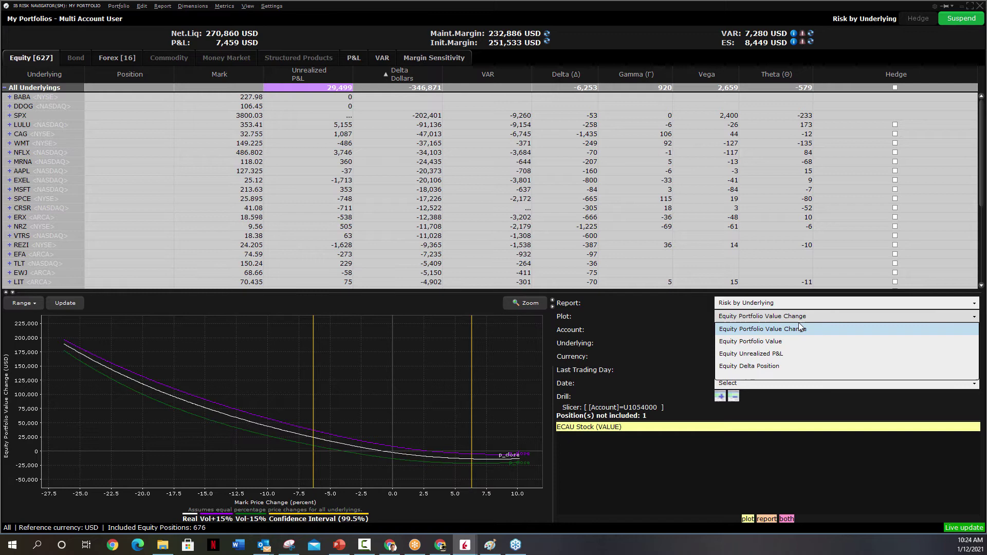
pyautogui.click(765, 366)
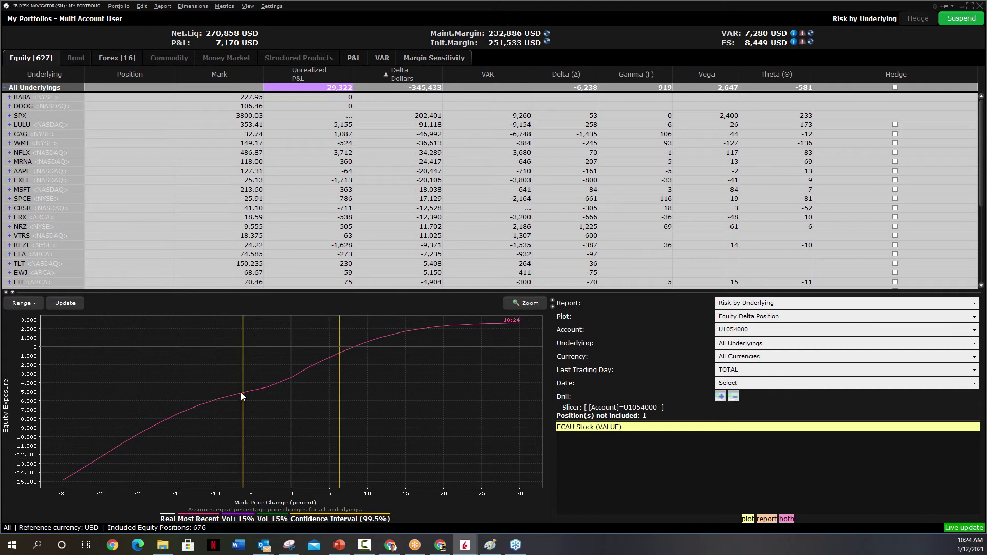
pyautogui.click(782, 319)
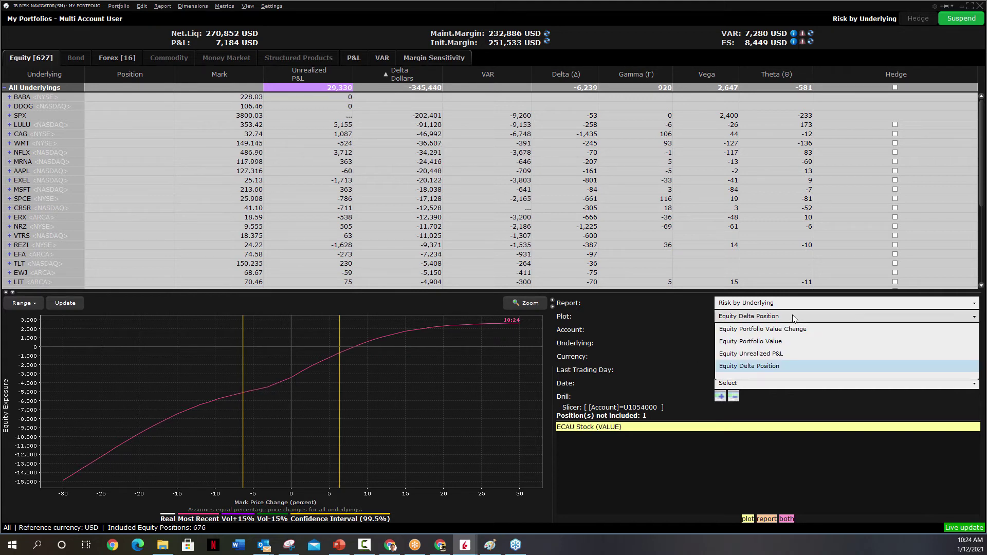
pyautogui.click(785, 352)
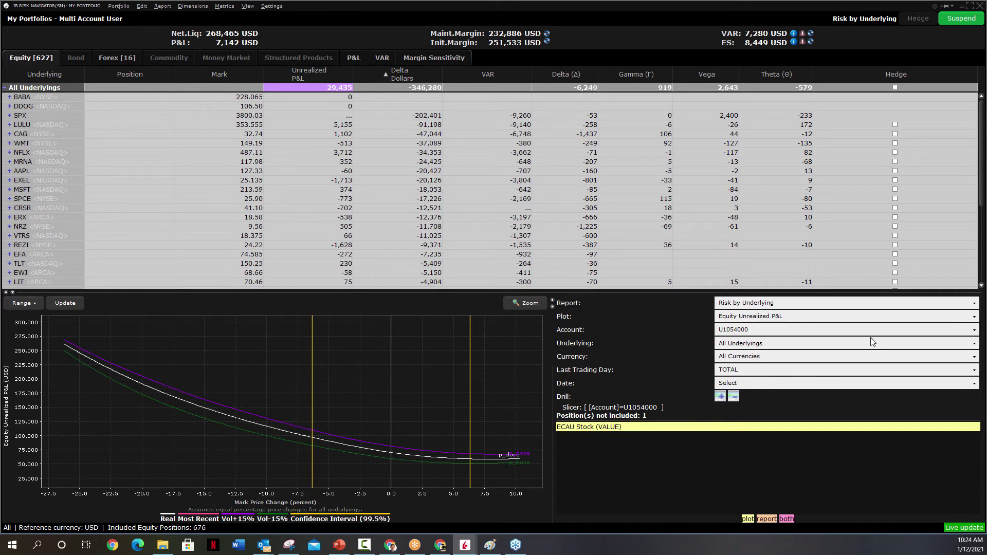
# - Plot Equity Portfolio Value, then settle on Equity Portfolio Value Change
pyautogui.click(942, 321)
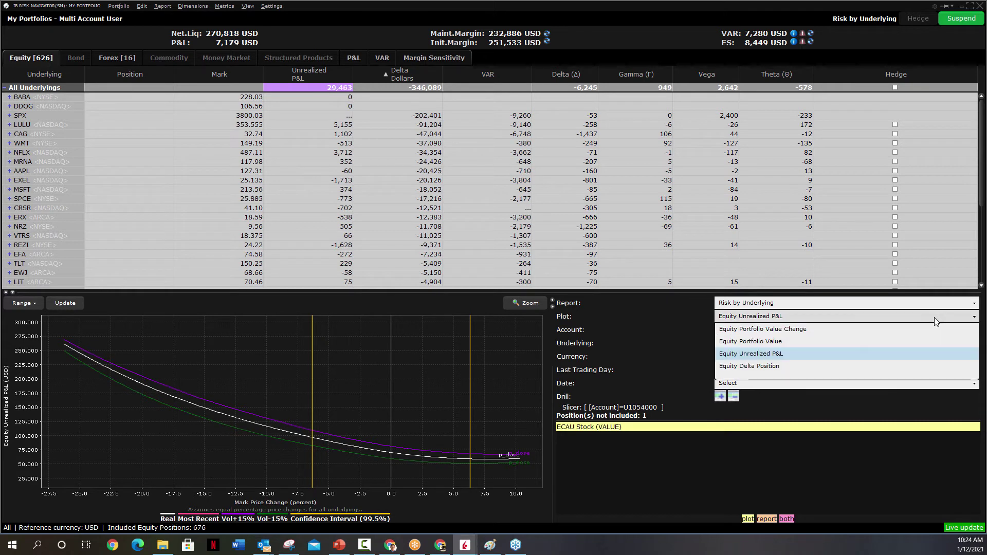
pyautogui.click(770, 344)
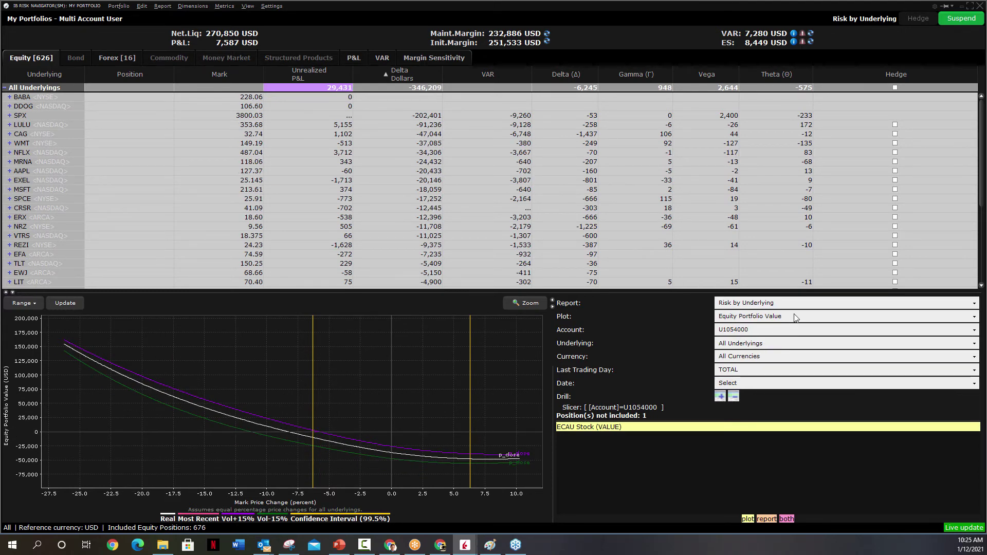
pyautogui.click(795, 316)
pyautogui.click(785, 330)
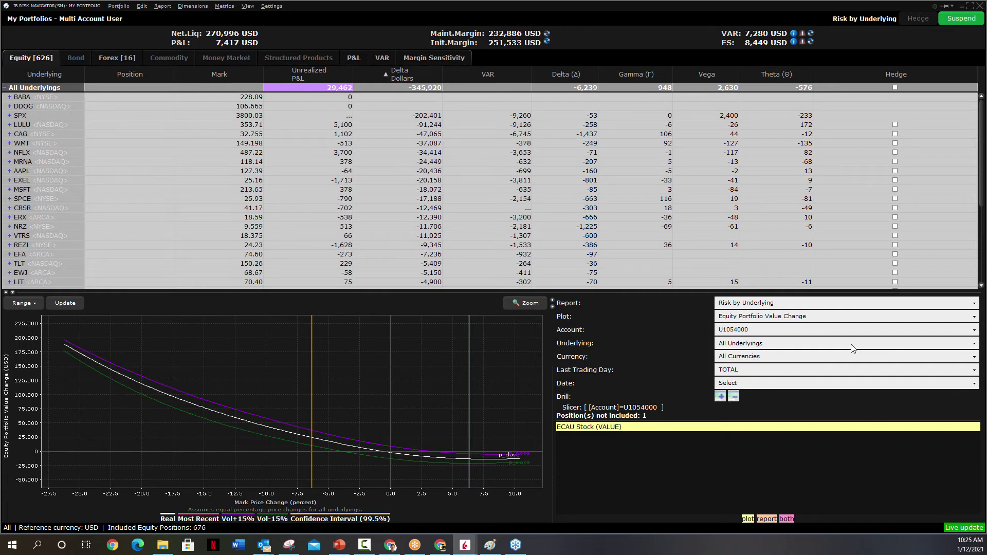
# - Filter the underlying to AAPL and circle the scenario Date setting in red
pyautogui.click(877, 345)
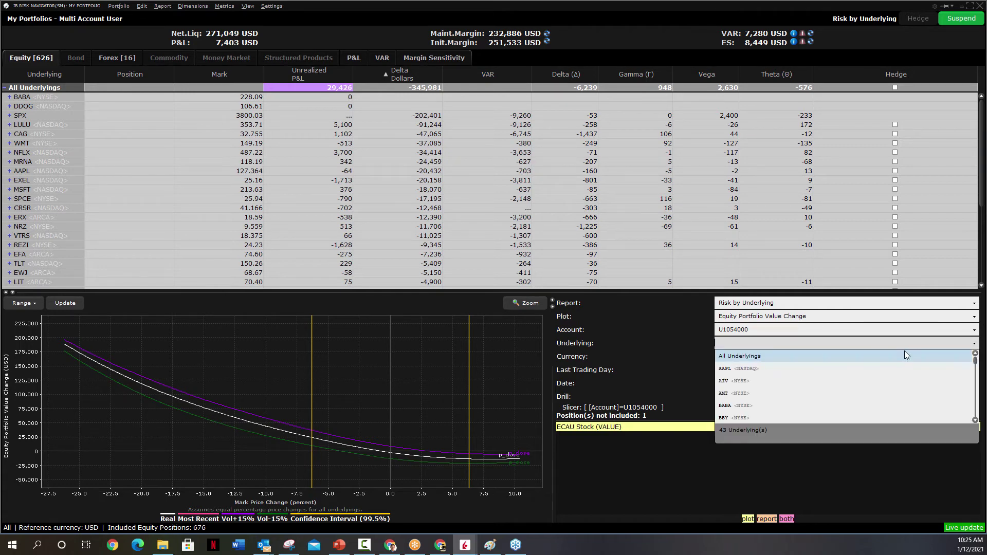
pyautogui.click(737, 368)
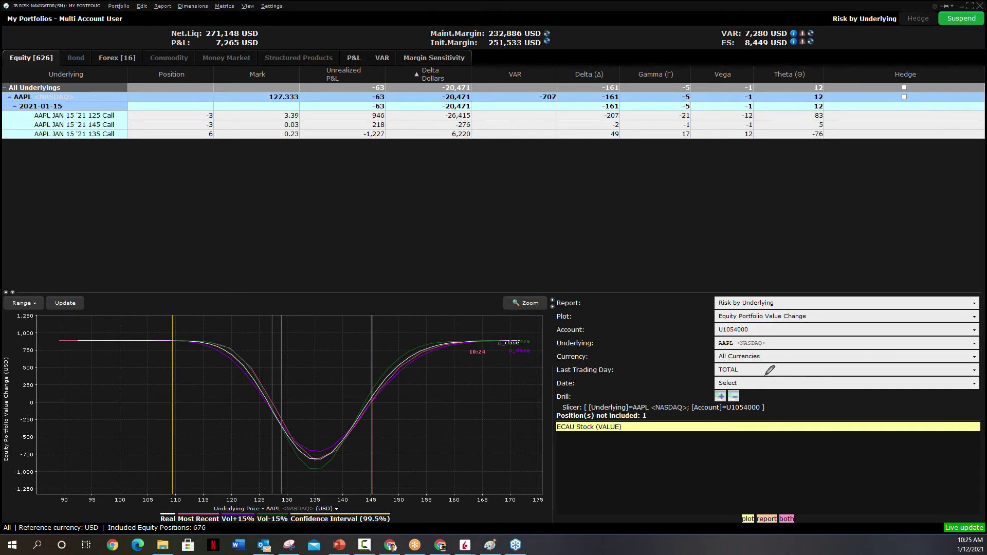
pyautogui.moveTo(753, 371)
pyautogui.mouseDown()
pyautogui.moveTo(718, 375)
pyautogui.moveTo(769, 381)
pyautogui.moveTo(740, 369)
pyautogui.mouseUp()
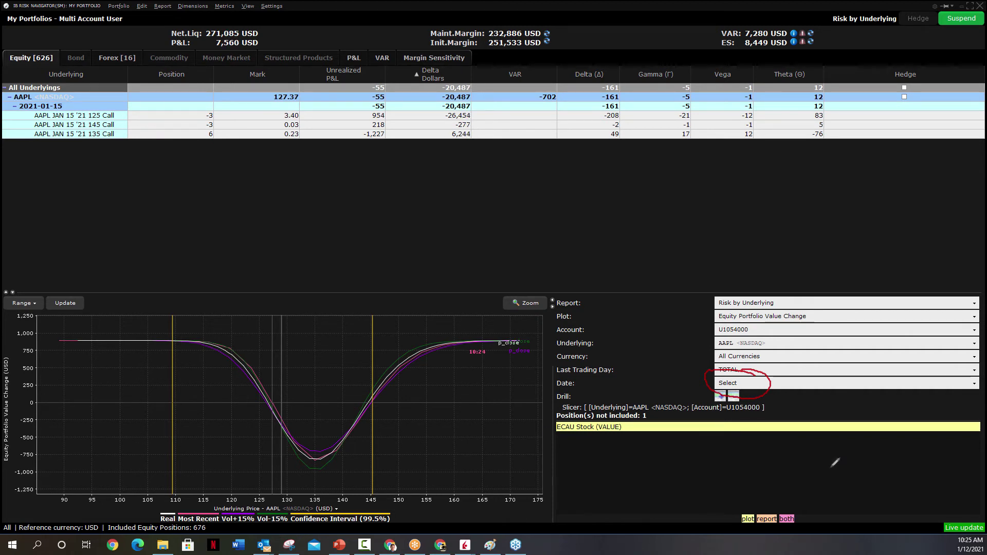
# - Leave drawing mode and add a 2021-01-13 date scenario to the AAPL risk graph
pyautogui.rightClick(853, 469)
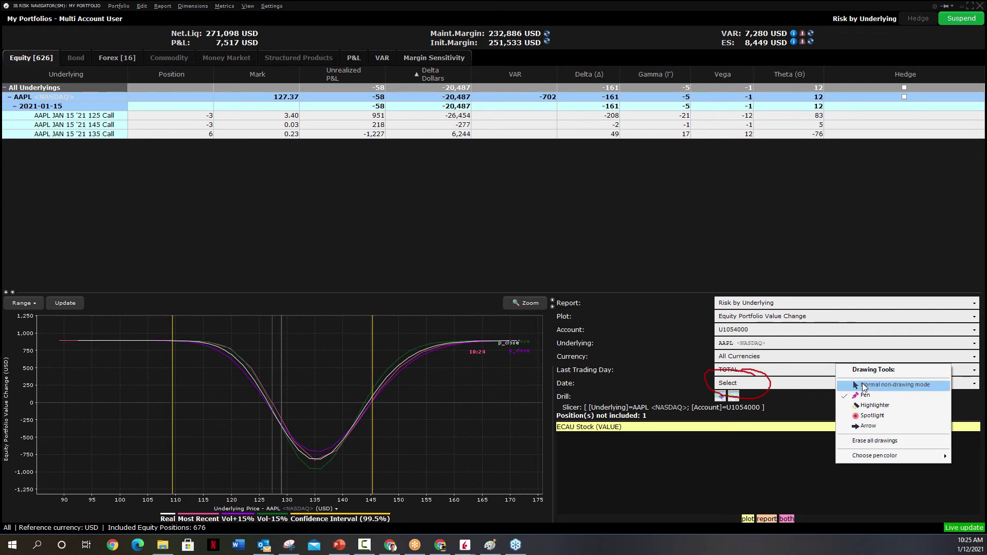
pyautogui.click(946, 382)
pyautogui.click(946, 383)
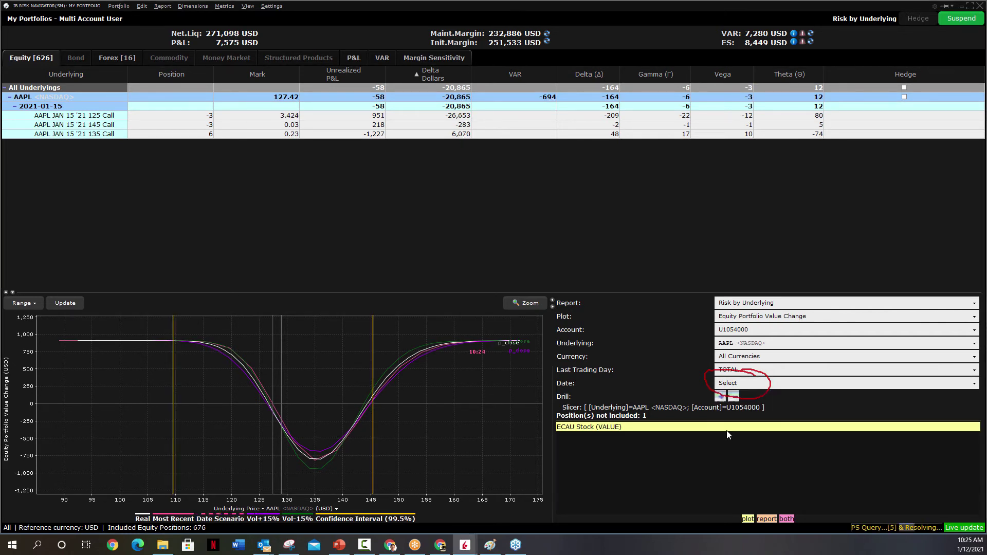
pyautogui.click(725, 433)
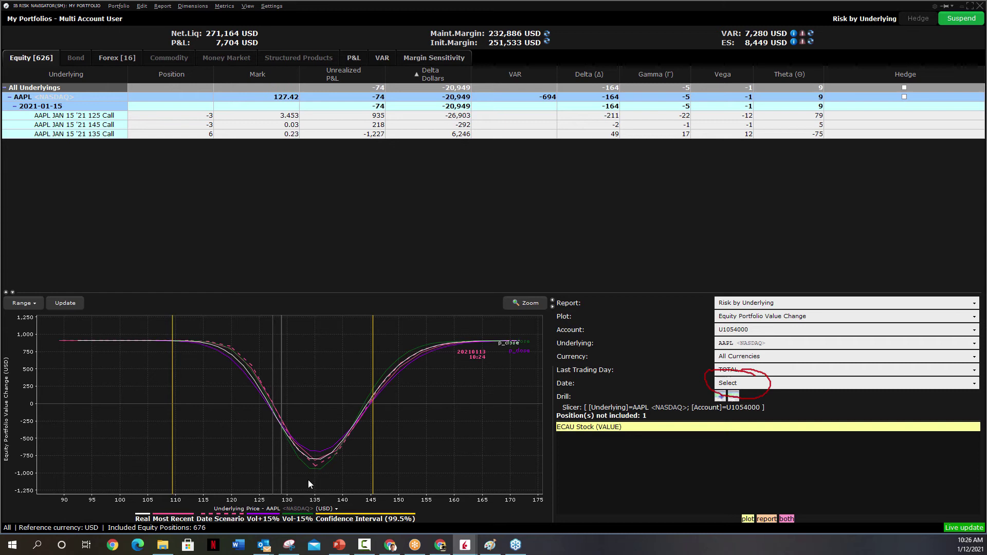
# - Change the scenario date to 2021-01-22 and zoom the graph to prices 110–150
pyautogui.click(821, 384)
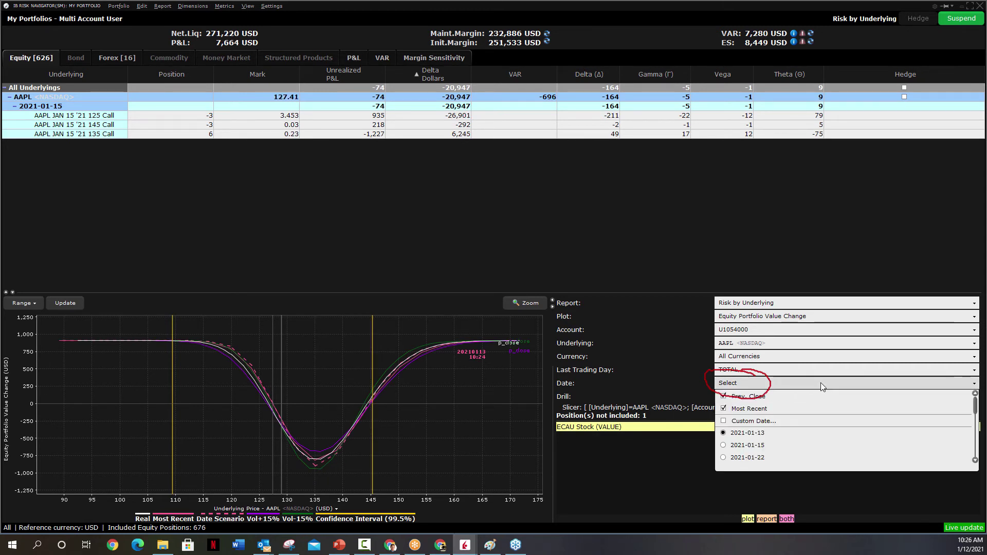
pyautogui.click(735, 458)
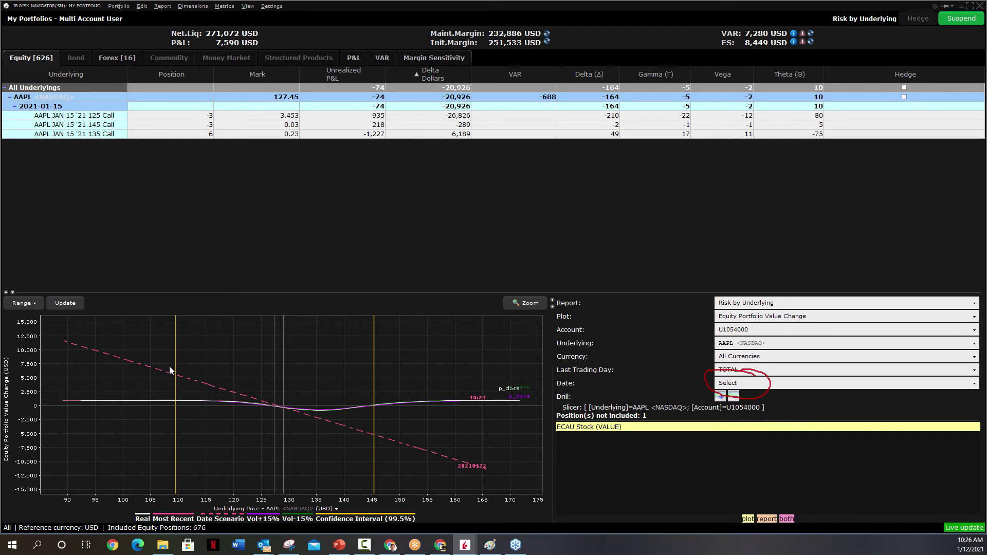
pyautogui.moveTo(171, 366); pyautogui.dragTo(402, 435)
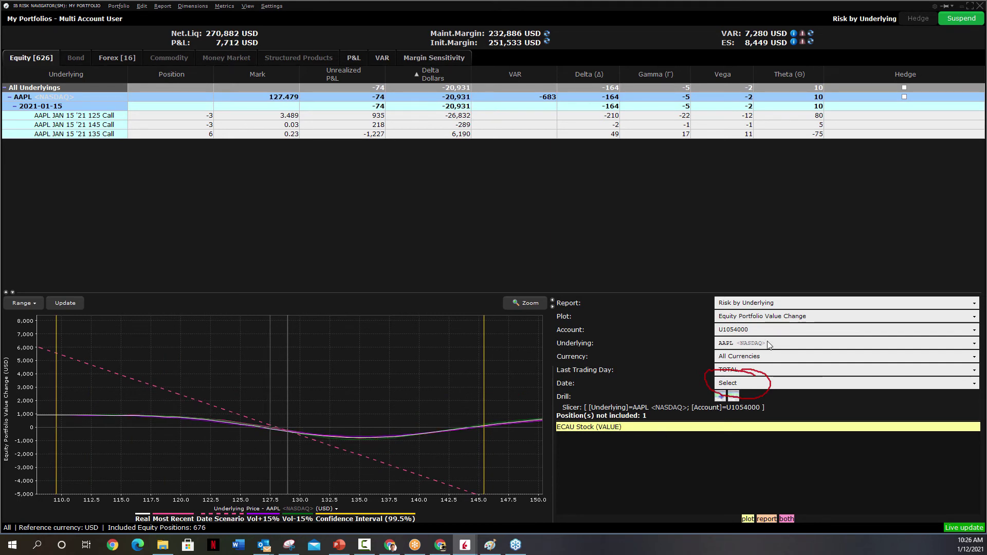
# - Switch the Underlying filter to NFLX
pyautogui.click(792, 344)
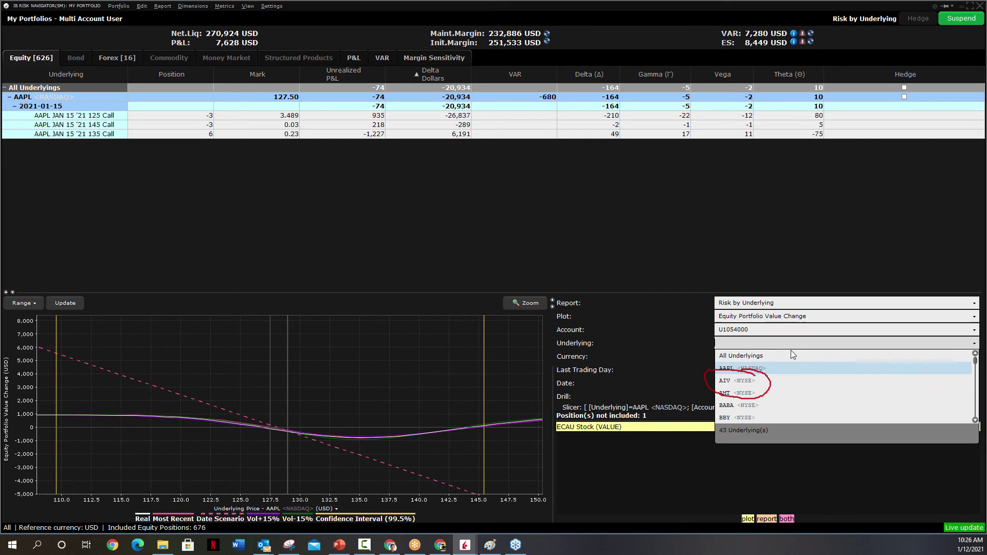
pyautogui.click(977, 371)
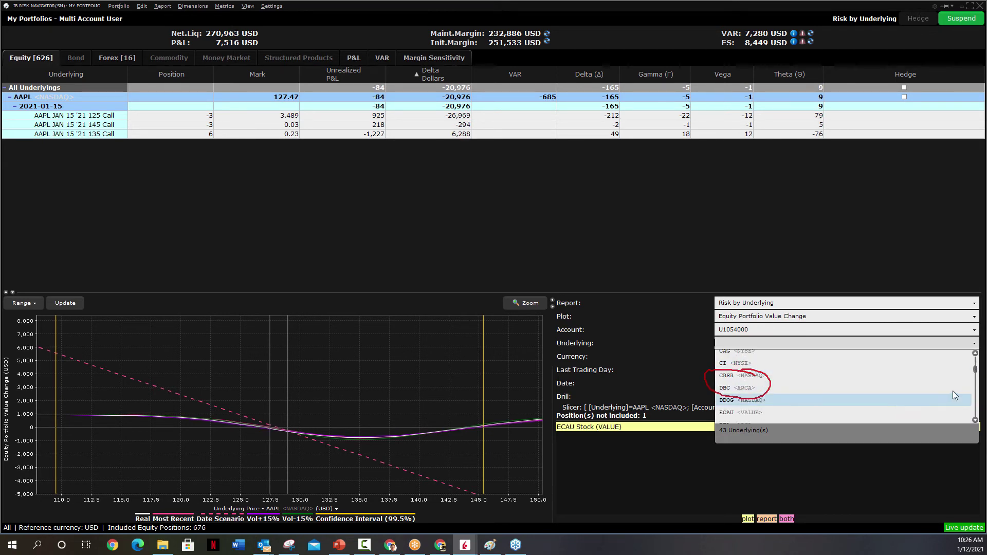
pyautogui.scroll(-1, 900, 383)
pyautogui.moveTo(976, 371); pyautogui.dragTo(981, 396)
pyautogui.click(733, 392)
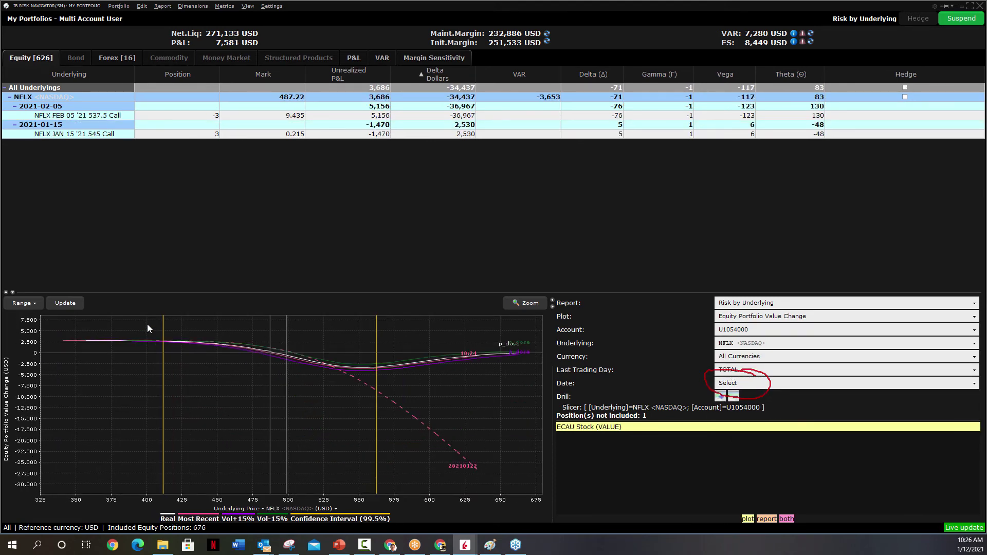
# - Zoom the graph to prices 405–565 and set the scenario date to 2021-01-15
pyautogui.moveTo(148, 321); pyautogui.dragTo(385, 390)
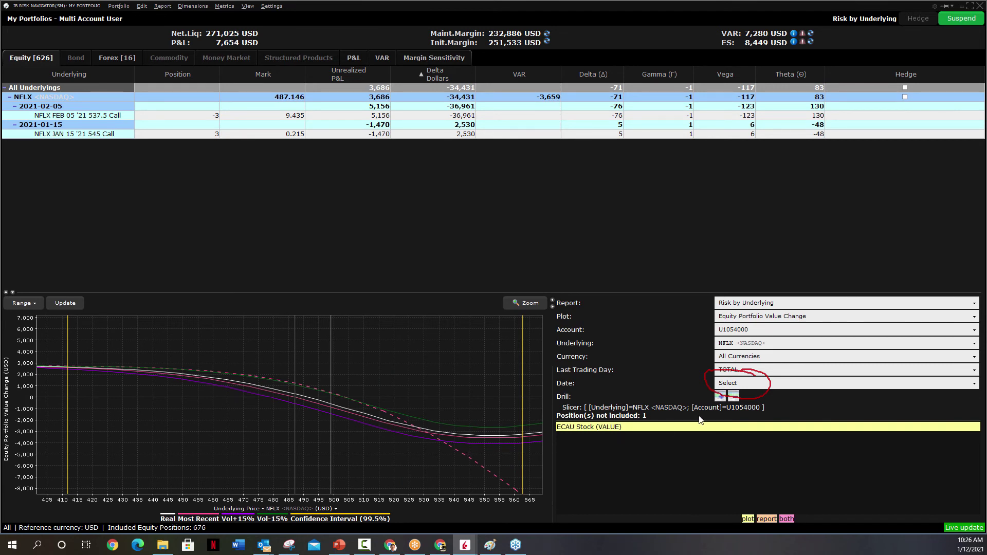
pyautogui.click(774, 385)
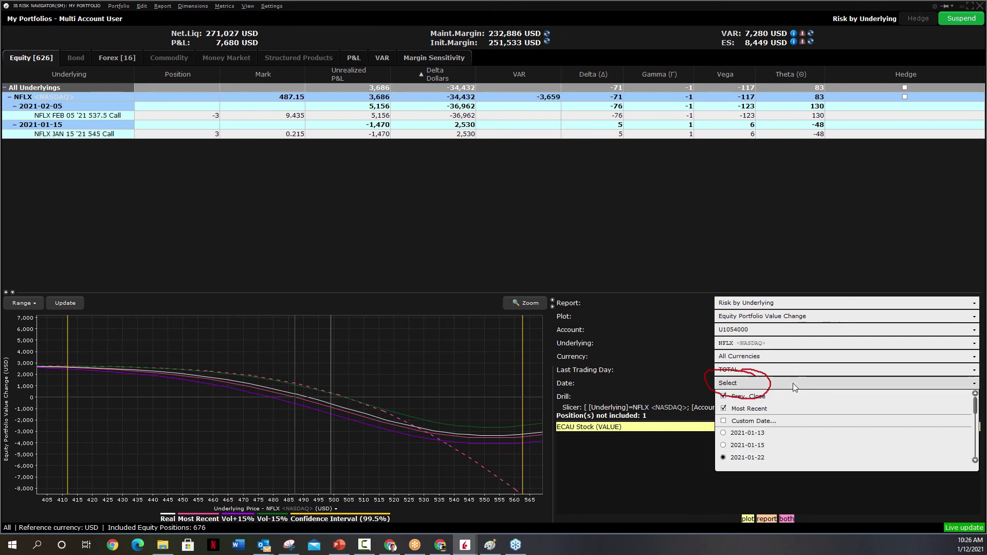
pyautogui.click(730, 452)
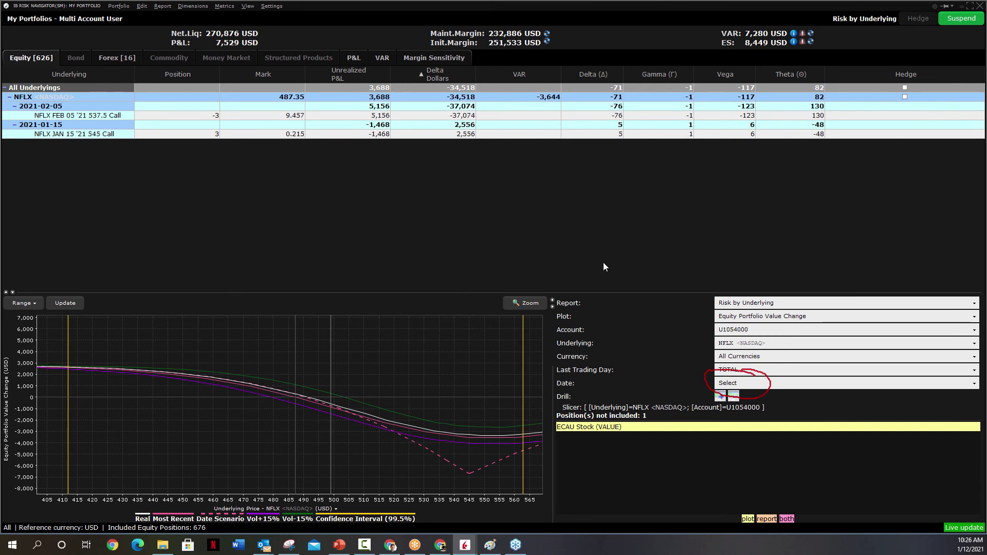
# - Keep Last Trading Day at TOTAL and set the Currency filter to USD
pyautogui.click(960, 370)
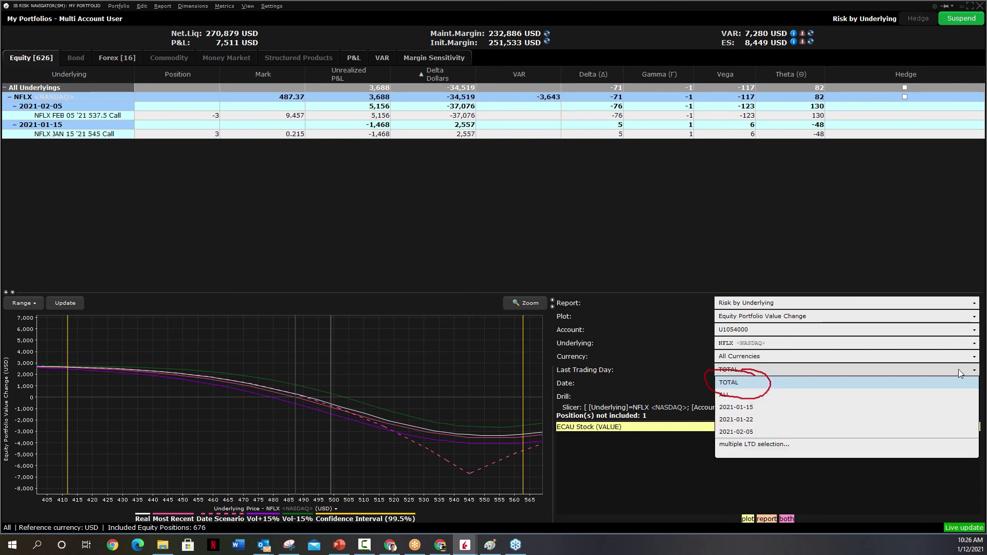
pyautogui.click(728, 382)
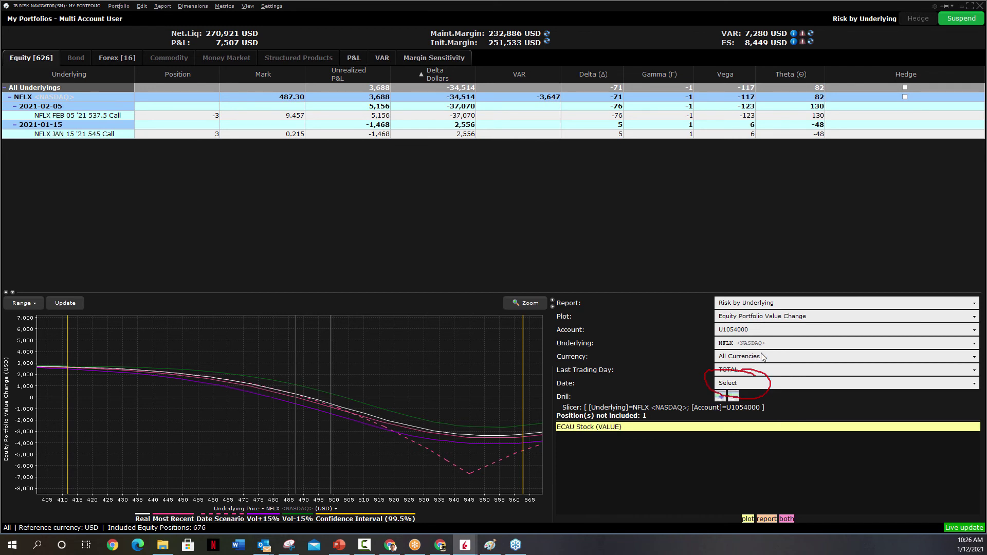
pyautogui.click(776, 355)
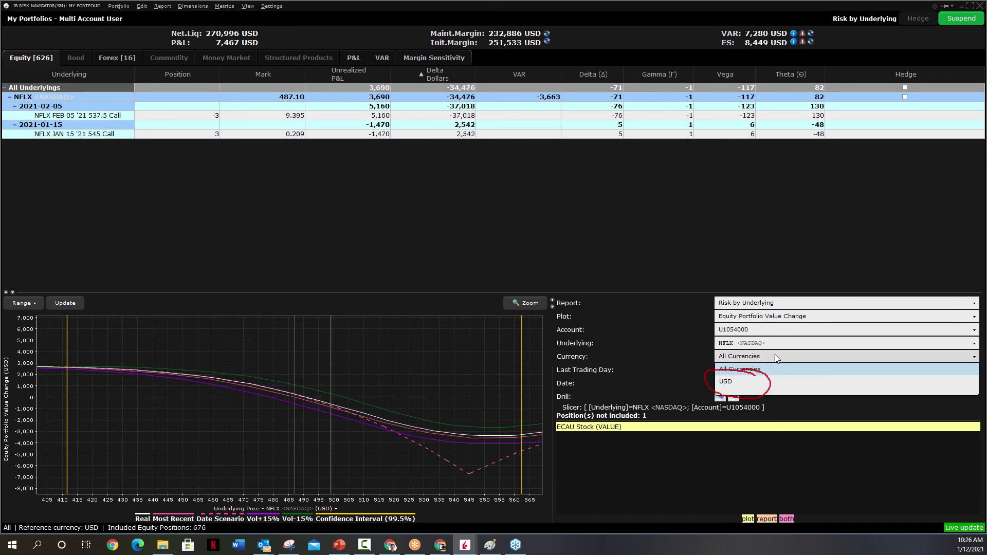
pyautogui.click(744, 383)
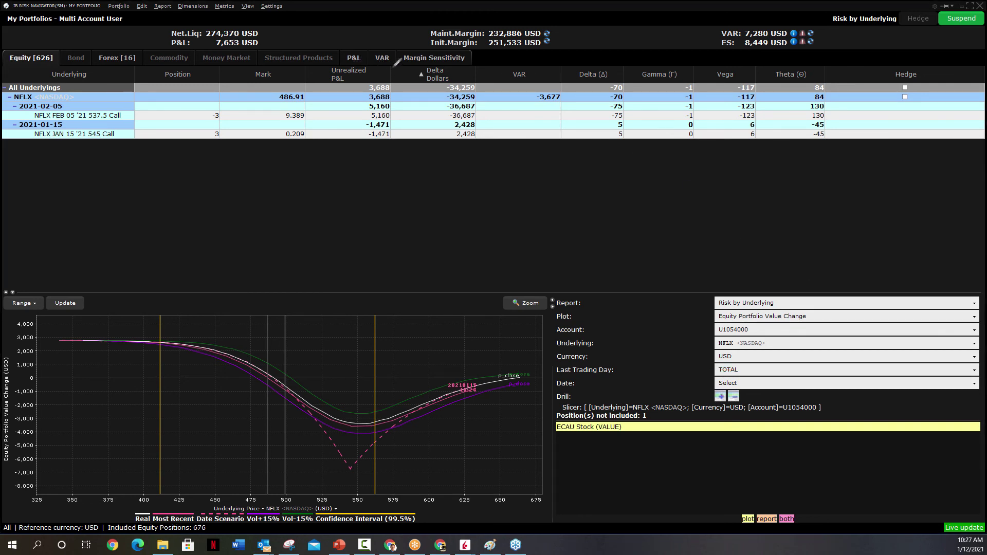
pyautogui.moveTo(493, 51)
pyautogui.mouseDown()
pyautogui.moveTo(41, 29)
pyautogui.moveTo(8, 60)
pyautogui.moveTo(516, 71)
pyautogui.moveTo(504, 52)
pyautogui.mouseUp()
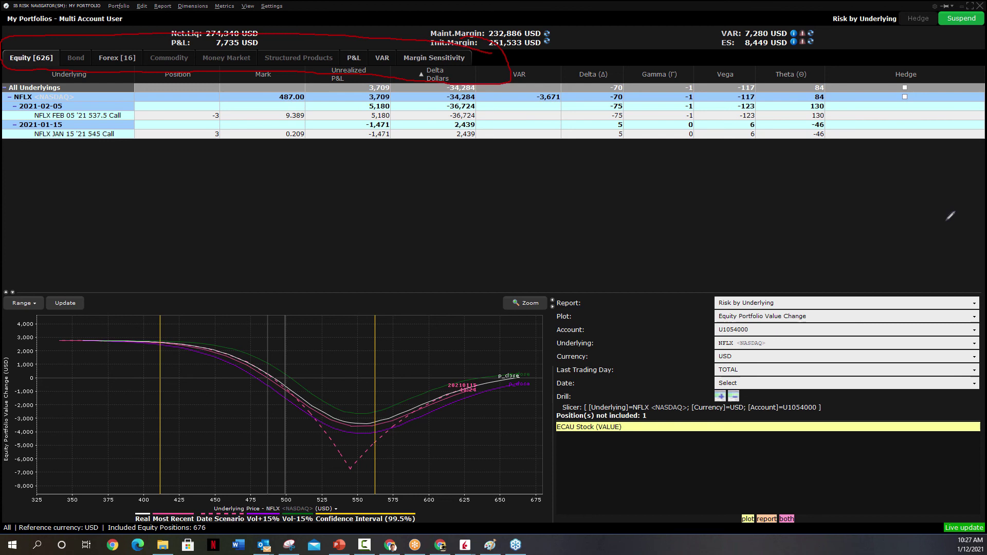
pyautogui.moveTo(950, 278)
pyautogui.mouseDown()
pyautogui.moveTo(509, 362)
pyautogui.moveTo(947, 414)
pyautogui.mouseUp()
pyautogui.moveTo(983, 335); pyautogui.dragTo(859, 273)
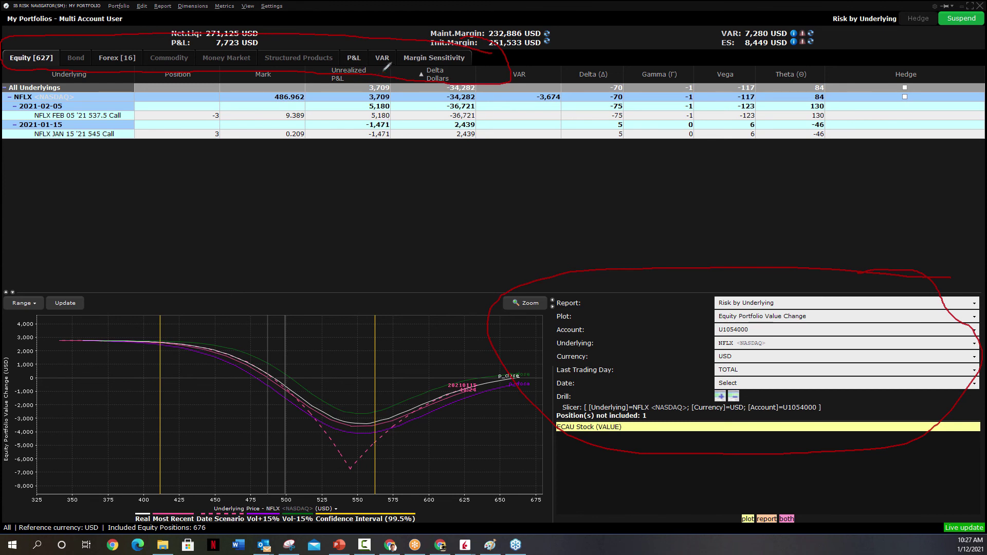
pyautogui.moveTo(389, 17)
pyautogui.mouseDown()
pyautogui.moveTo(384, 35)
pyautogui.moveTo(397, 41)
pyautogui.moveTo(363, 47)
pyautogui.moveTo(400, 64)
pyautogui.moveTo(382, 41)
pyautogui.mouseUp()
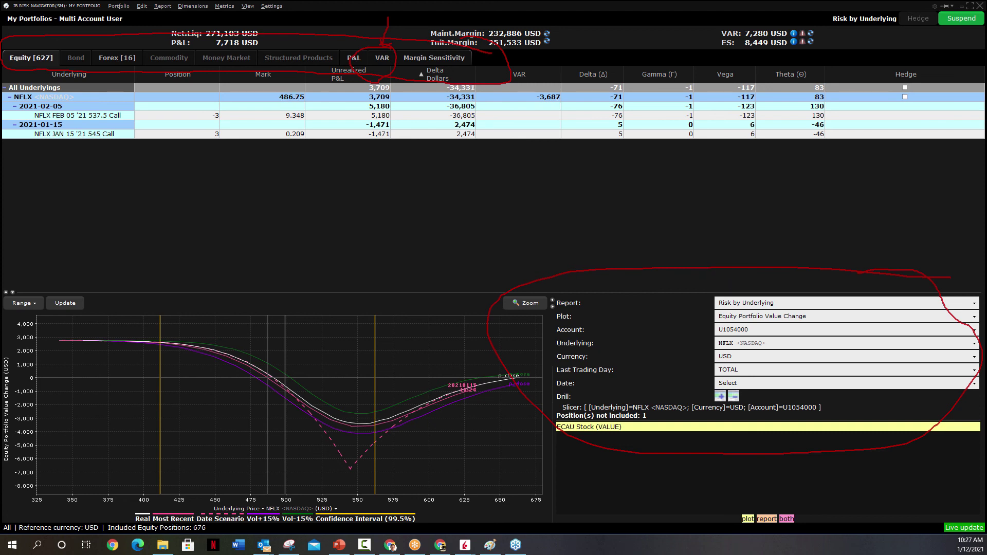
pyautogui.press('Escape')
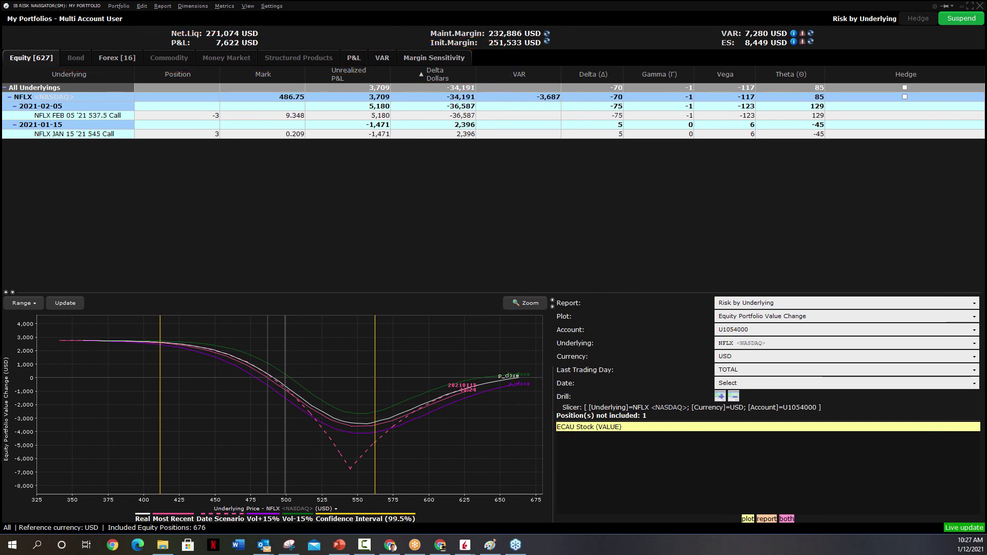